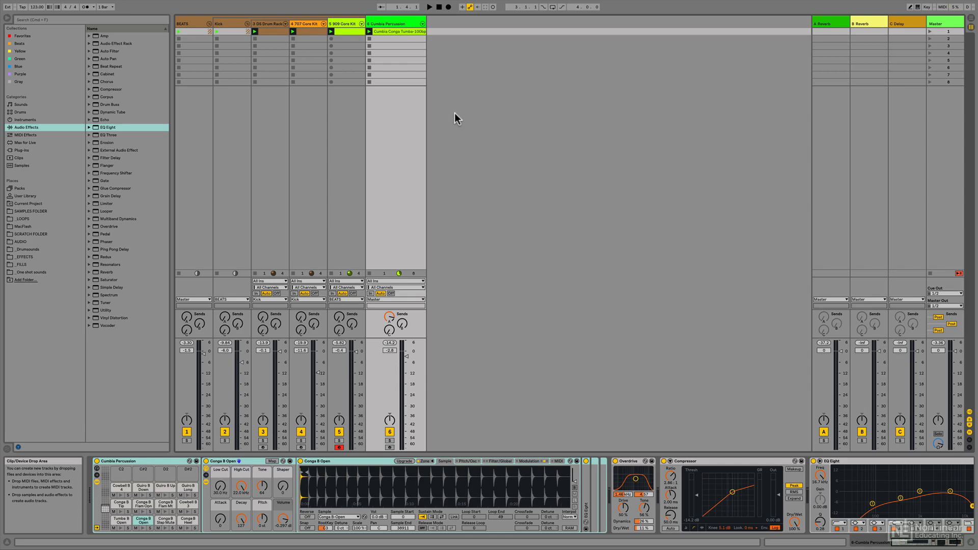
- Preview the Heritage, Hot Rod, Ichor and Kit-Funky Fresh Flute drum kits
click(40, 113)
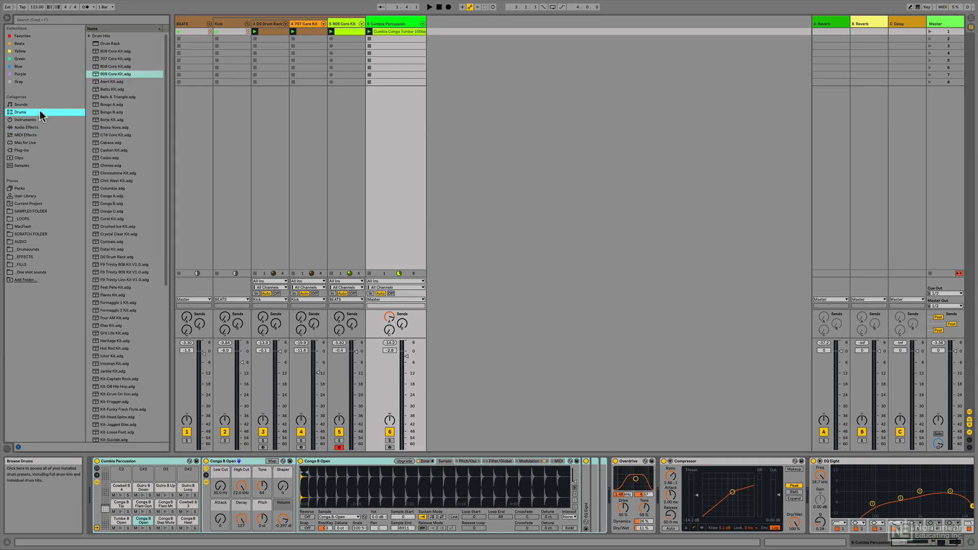
click(134, 340)
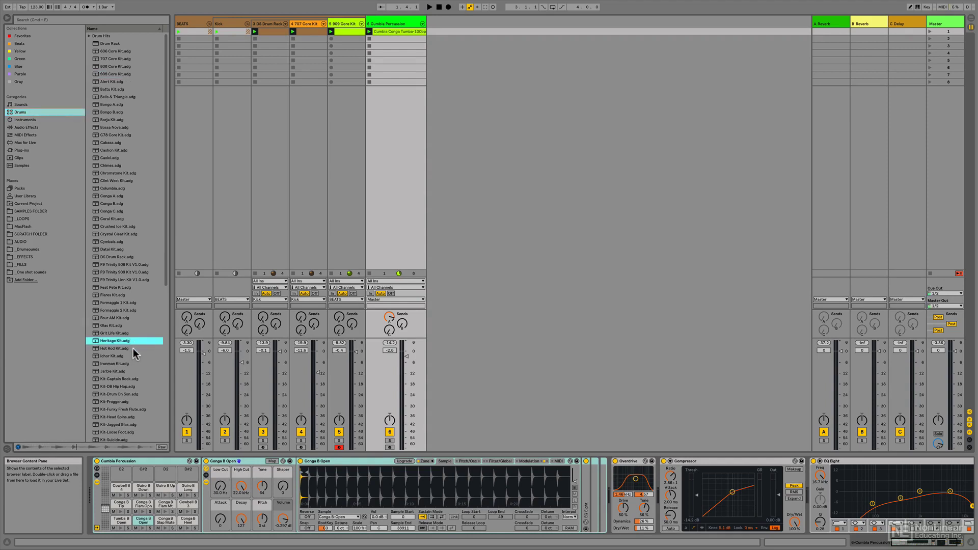
click(134, 349)
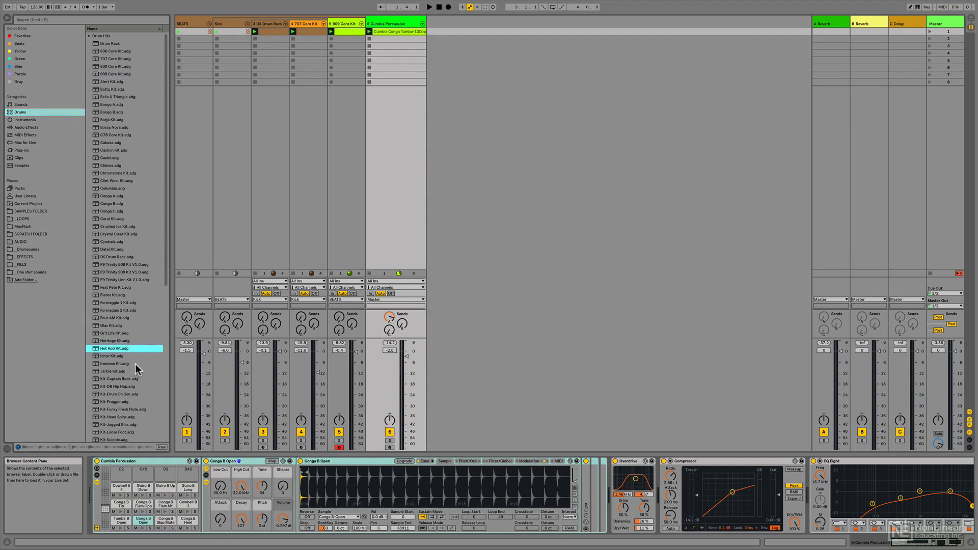
key(Down)
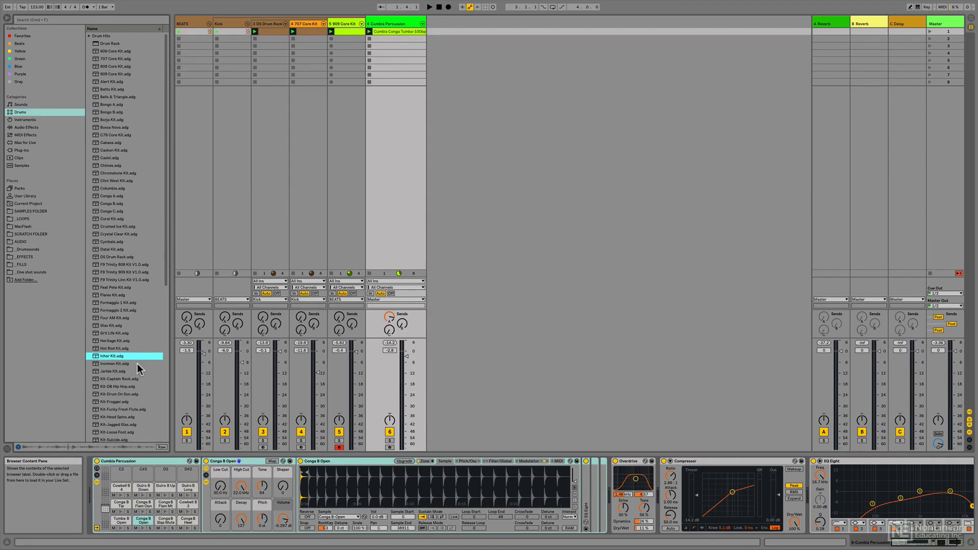
click(69, 383)
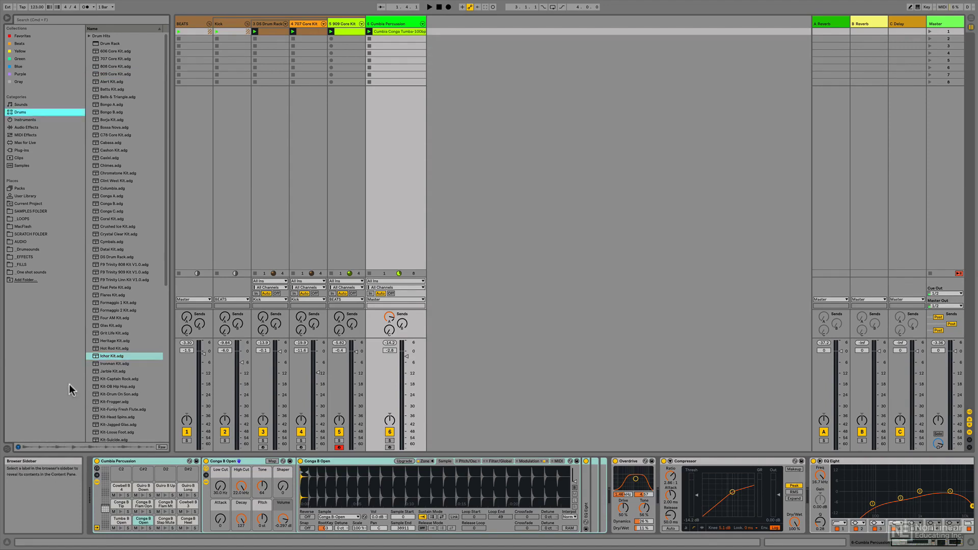
key(Right)
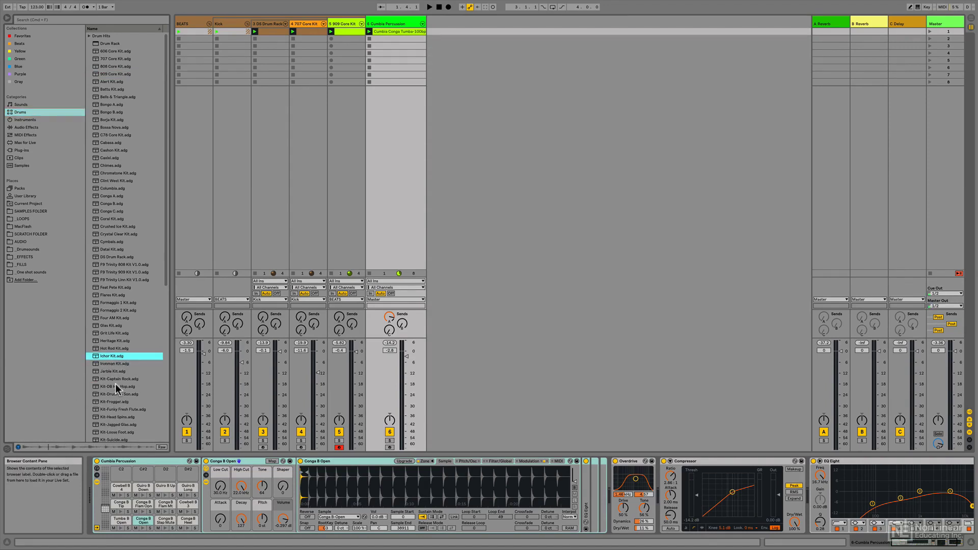
click(115, 409)
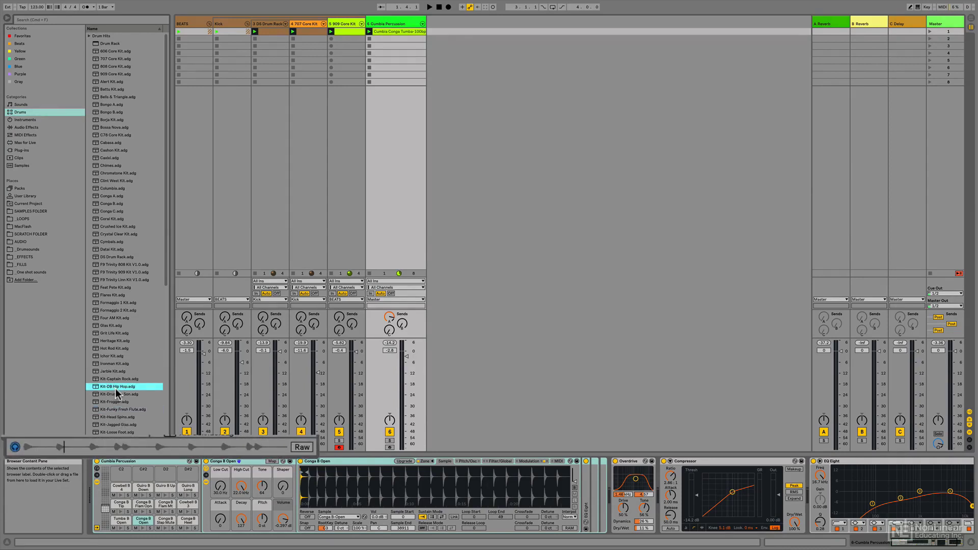
- Preview the Chromatone, Coral, Four AM, Cymbals and Crystal Clear kits, then pick Coral Kit
click(111, 173)
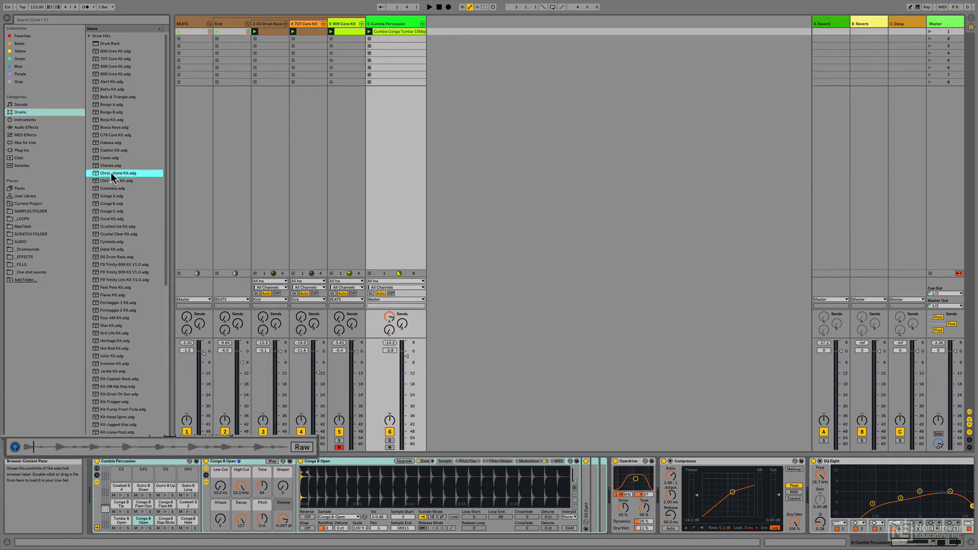
click(115, 219)
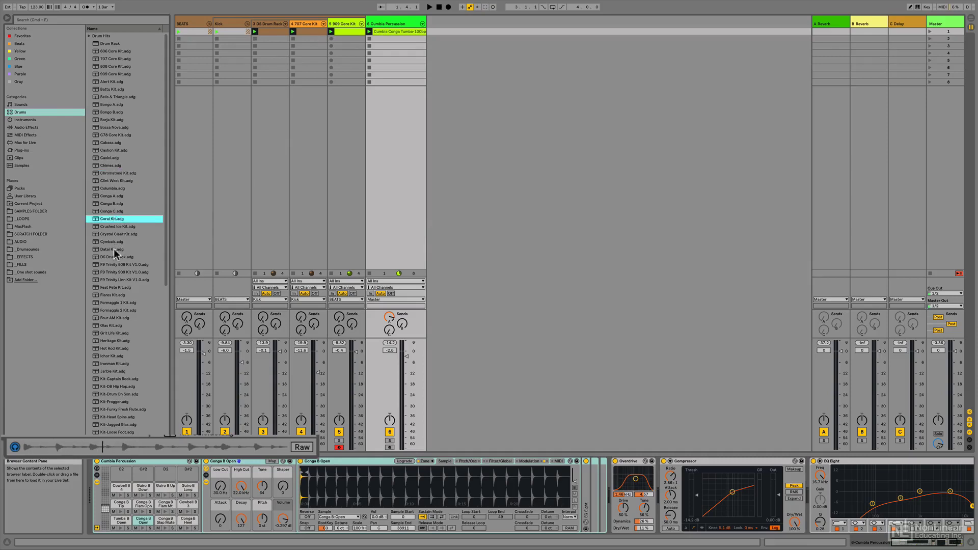
click(114, 316)
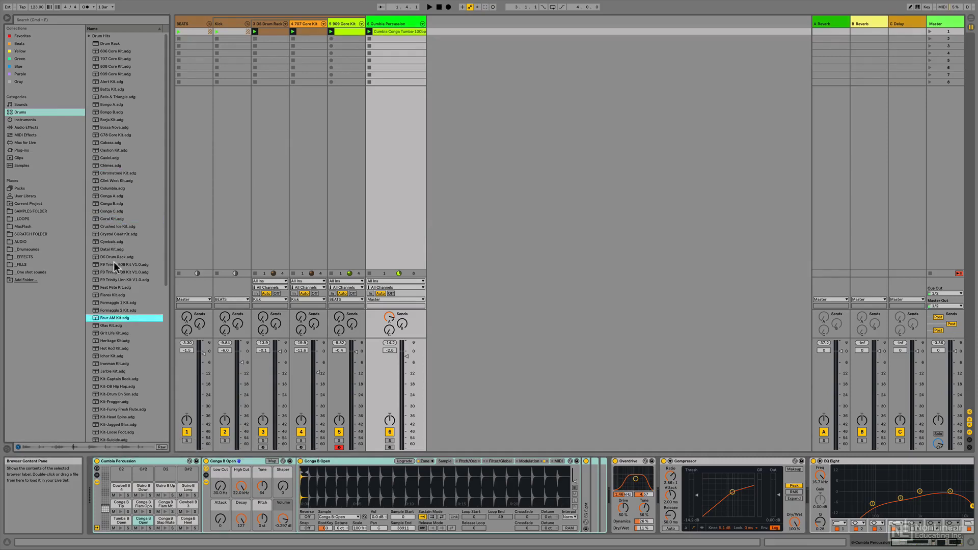
click(113, 242)
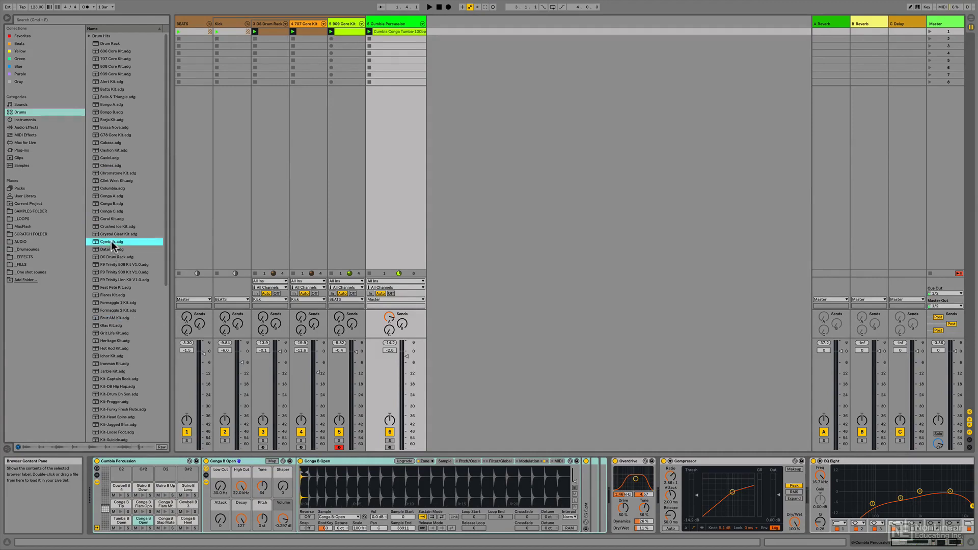
click(116, 235)
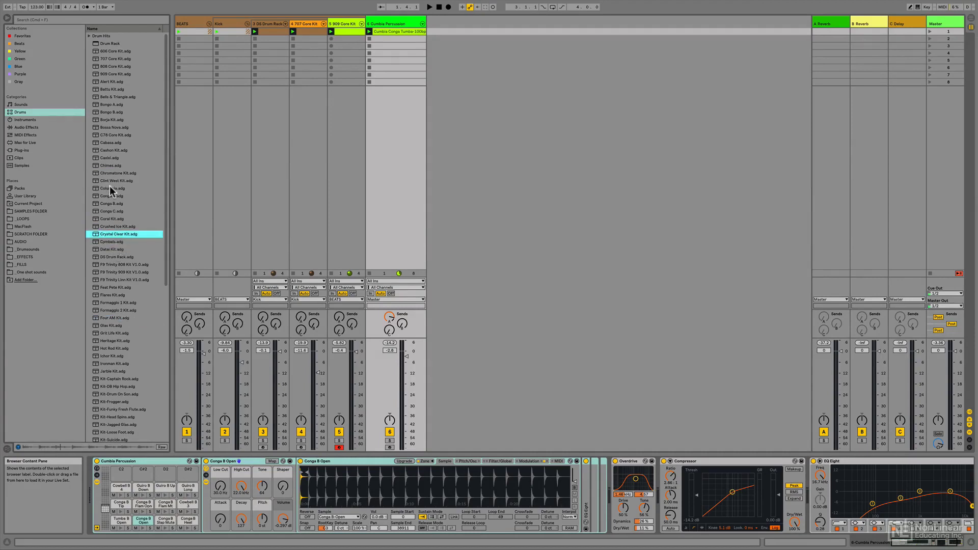
click(111, 219)
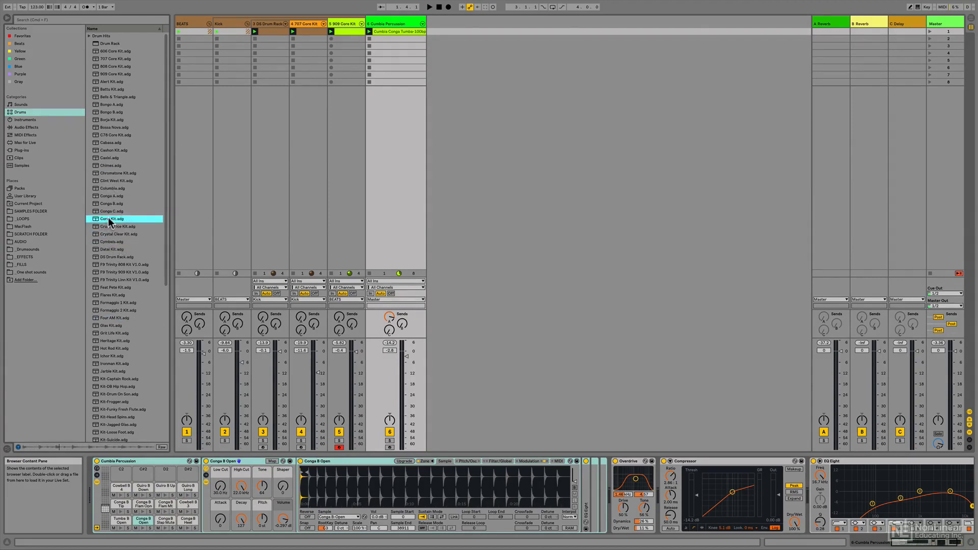
- Put Coral Kit on a new MIDI track and audition Kick 3k Deep and other pads
drag(108, 217, 459, 35)
drag(447, 45, 445, 46)
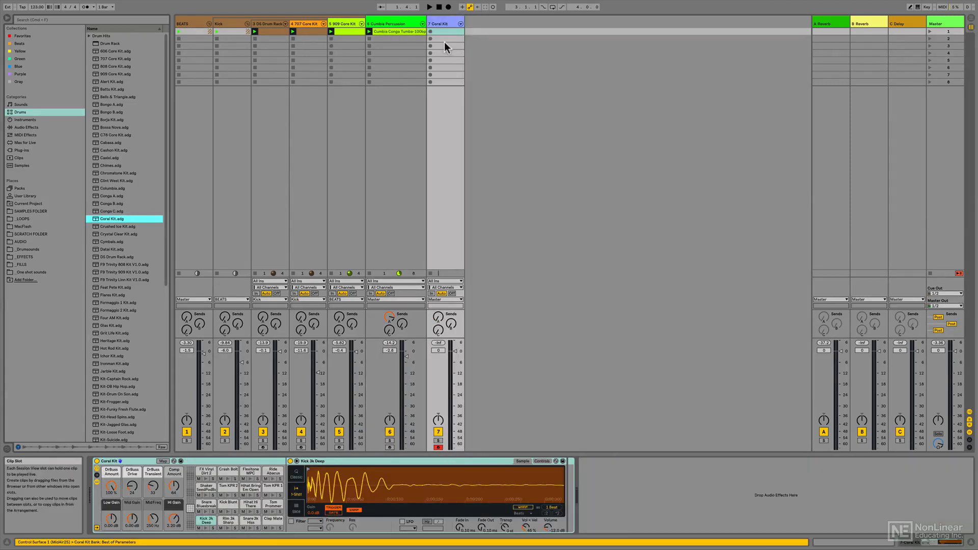
click(206, 525)
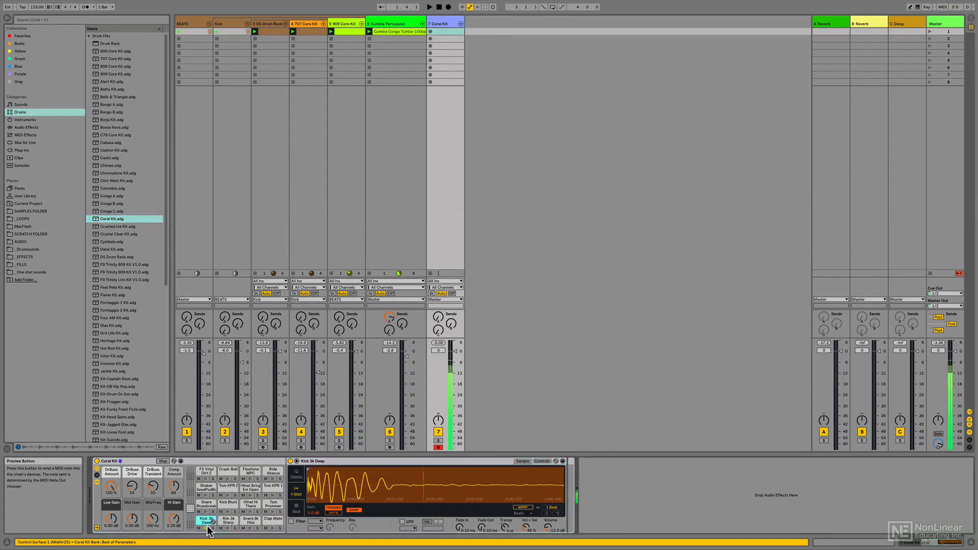
click(251, 530)
click(270, 511)
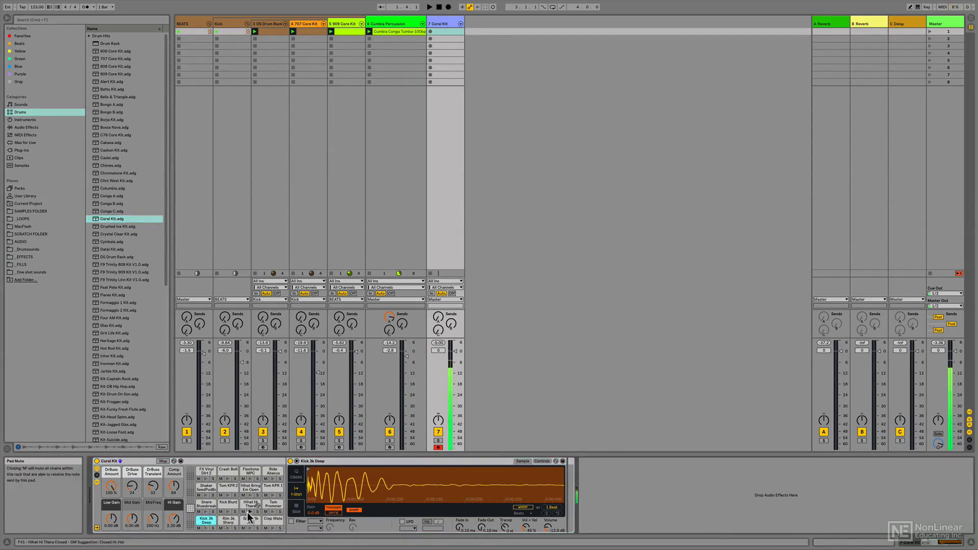
click(203, 511)
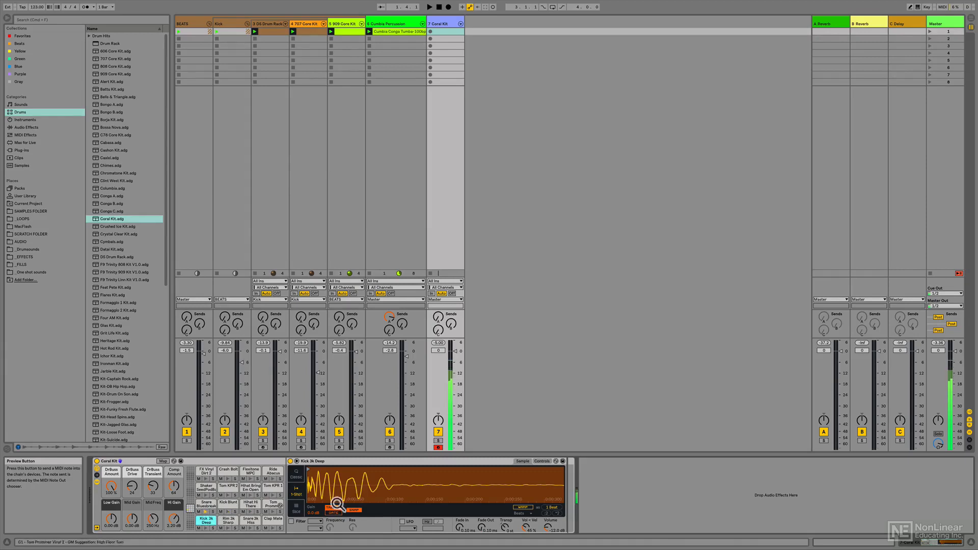
- Create a MIDI clip with a Kick 3k Deep note and a beat-two Snare 3k Hiss
double_click(444, 33)
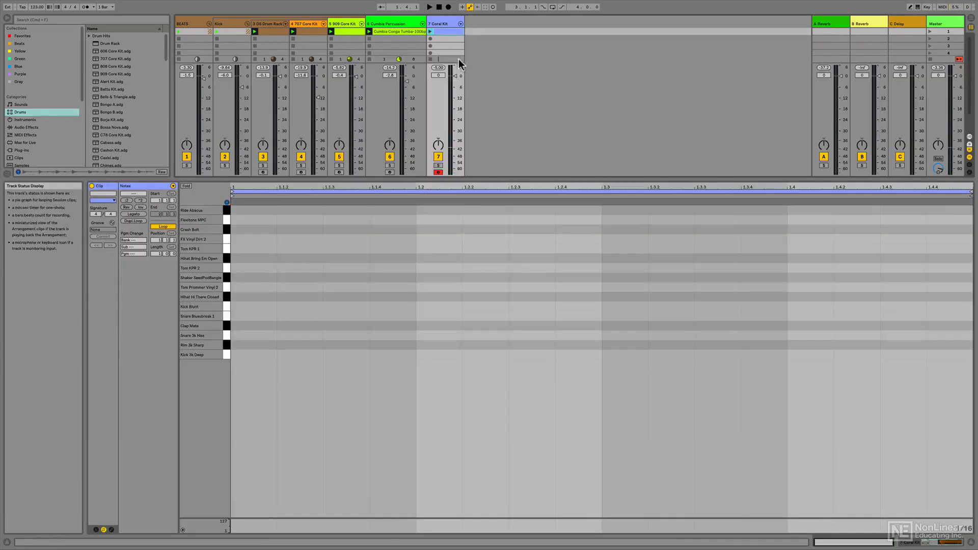
double_click(239, 355)
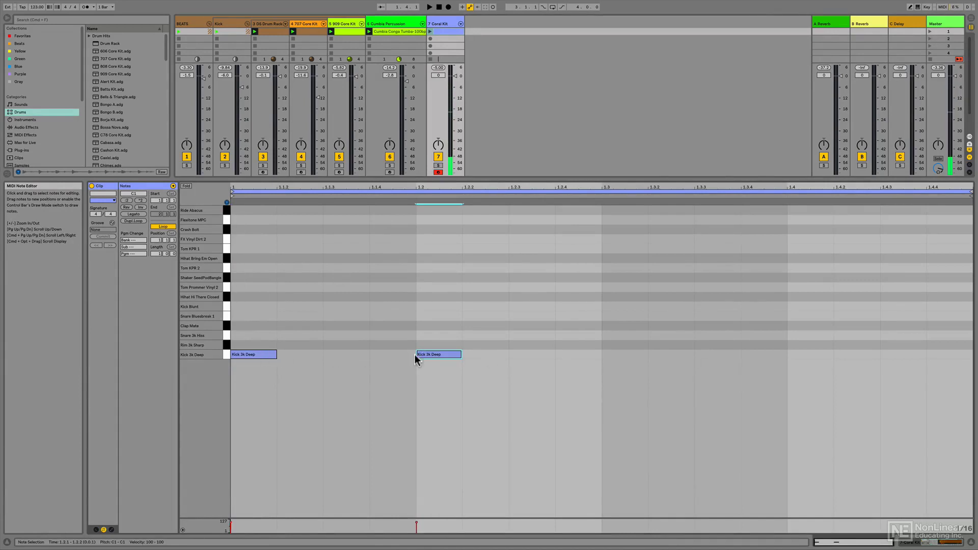
drag(415, 355, 439, 336)
key(space)
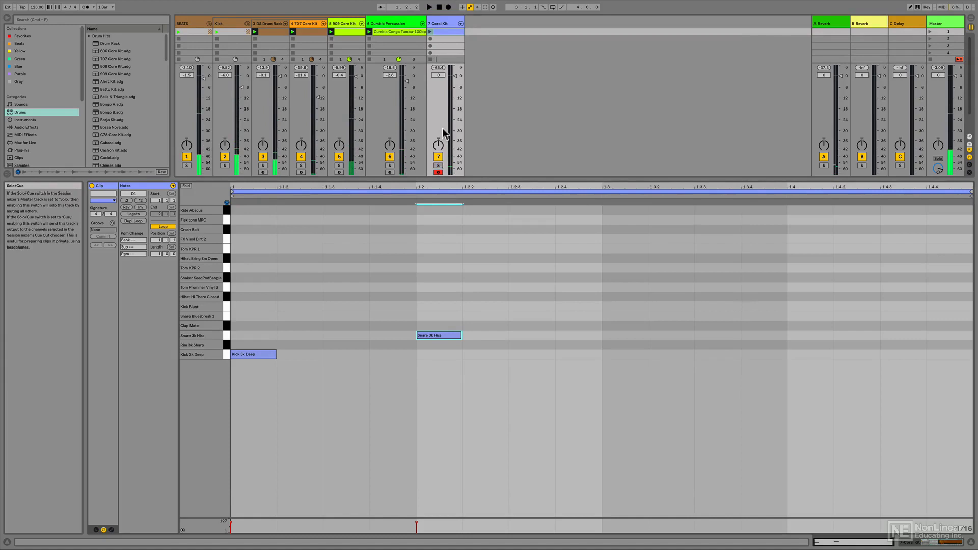
click(430, 32)
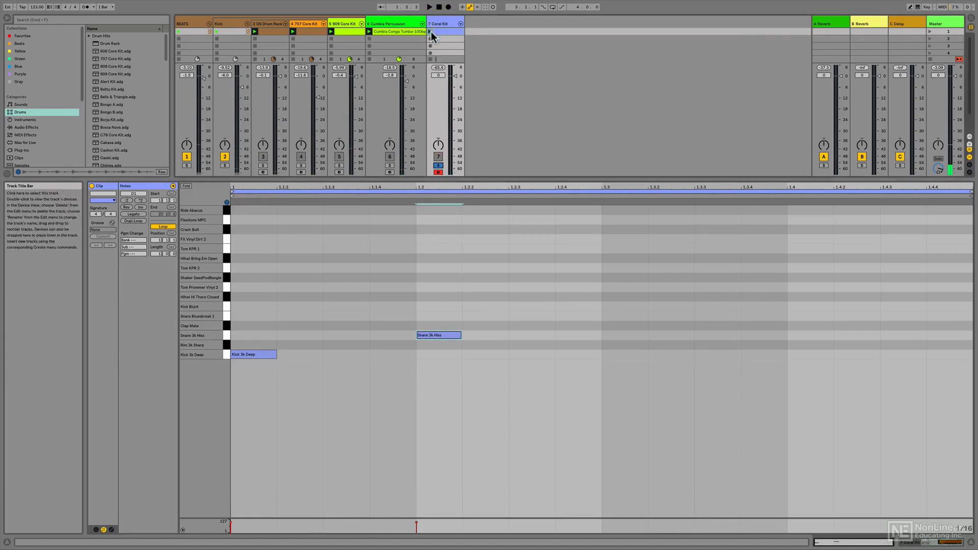
- Add kicks around beat three, plus a Snare 3k Hiss and Clap Mute on beat four
double_click(570, 345)
drag(576, 345, 578, 355)
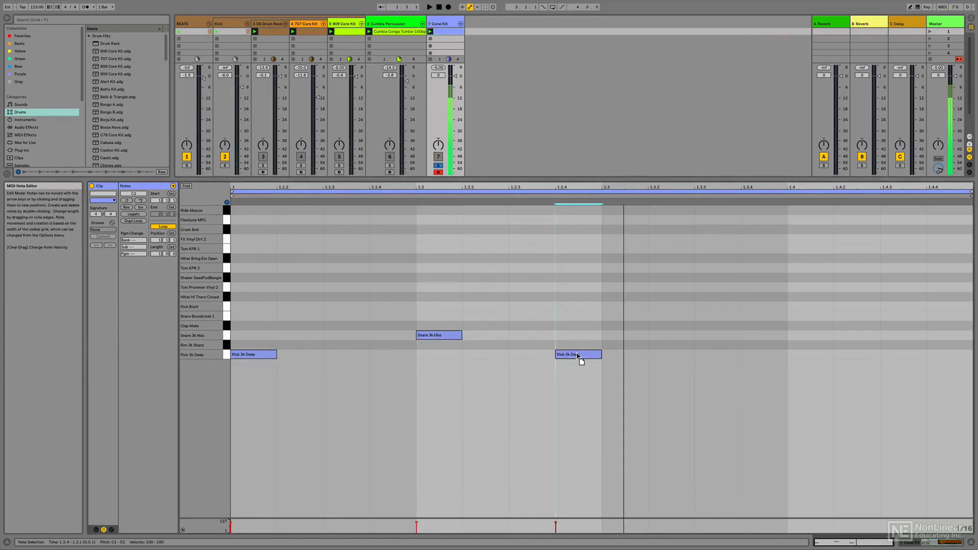
double_click(707, 354)
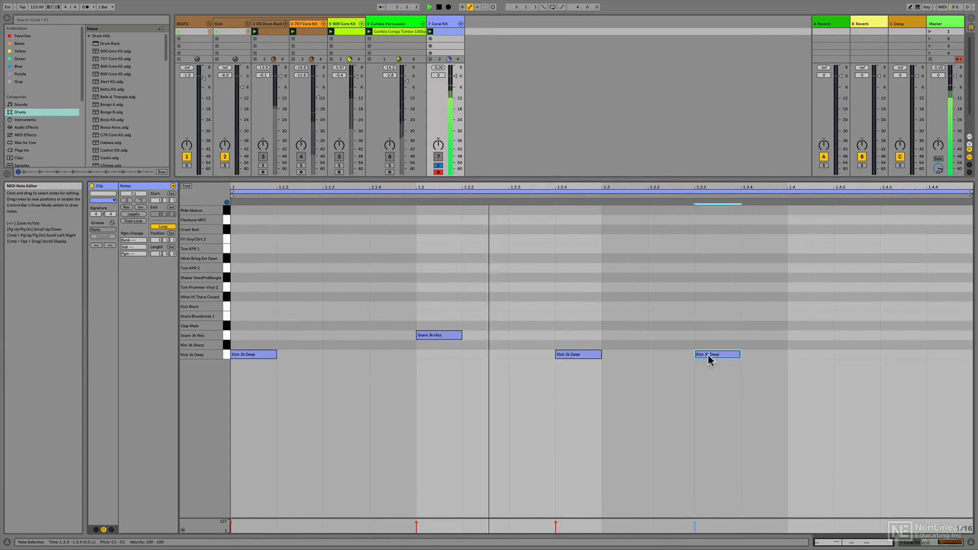
double_click(799, 336)
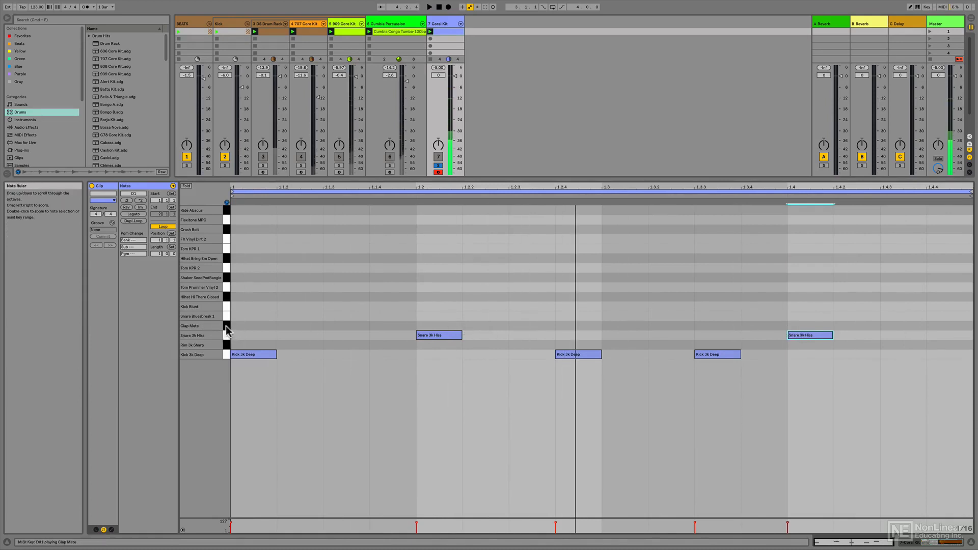
click(785, 332)
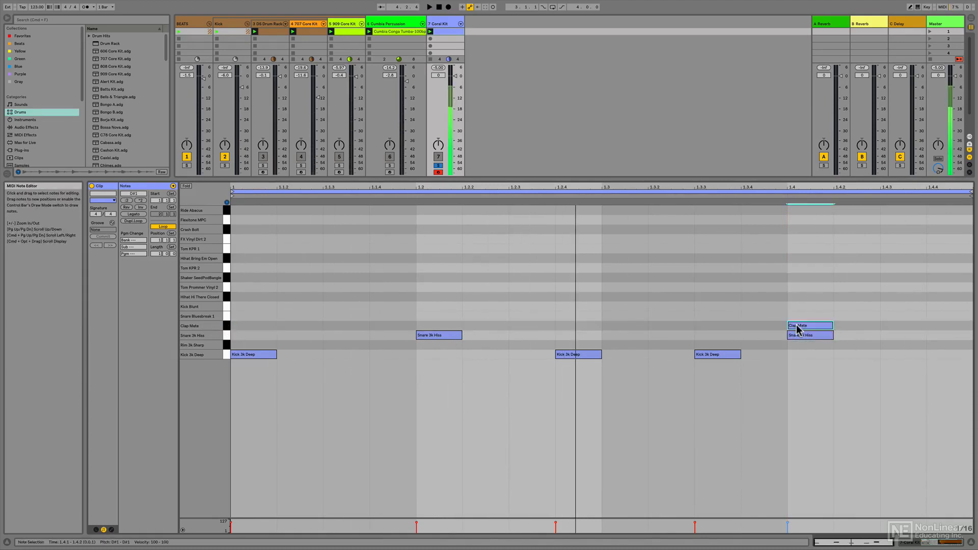
double_click(795, 326)
key(space)
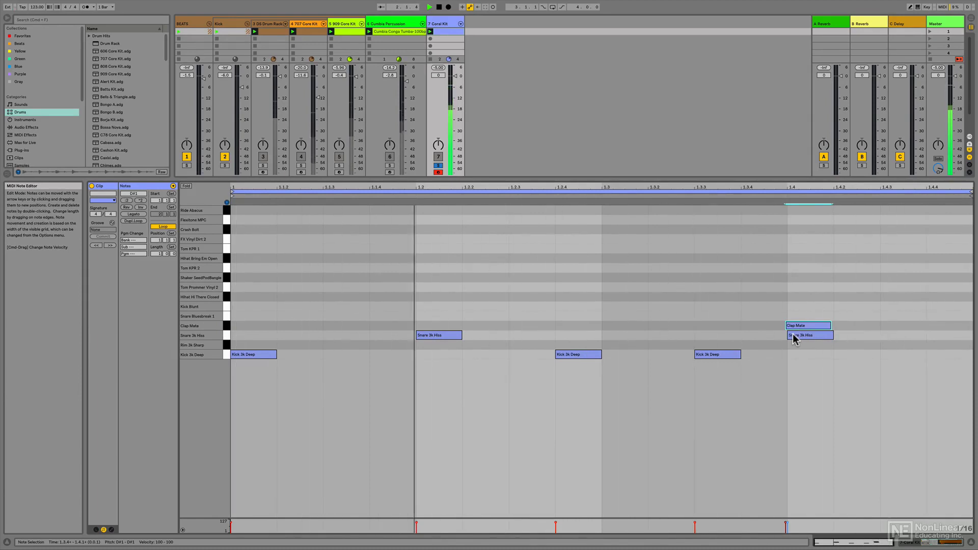
- Draw a row of closed hi-hat notes across the whole bar
click(310, 324)
key(space)
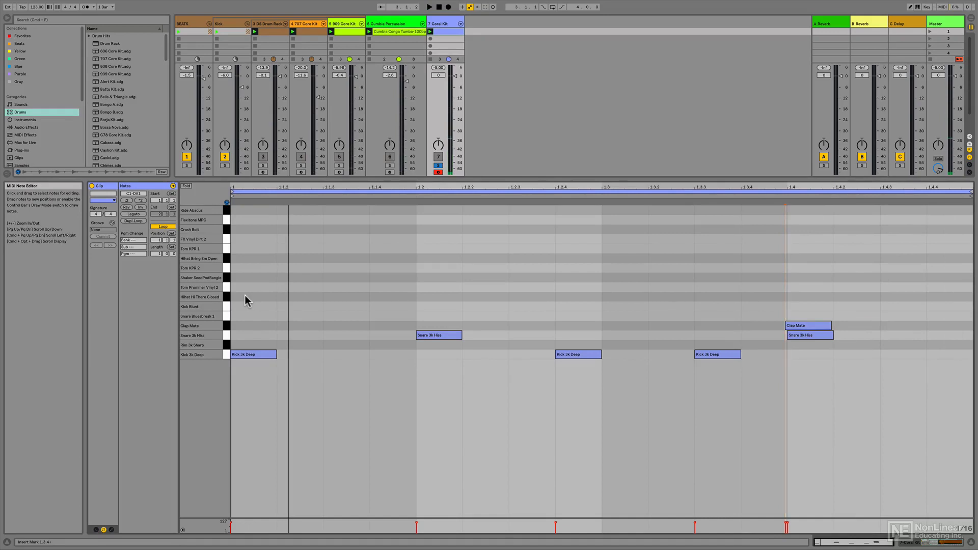
key(b)
drag(253, 297, 948, 297)
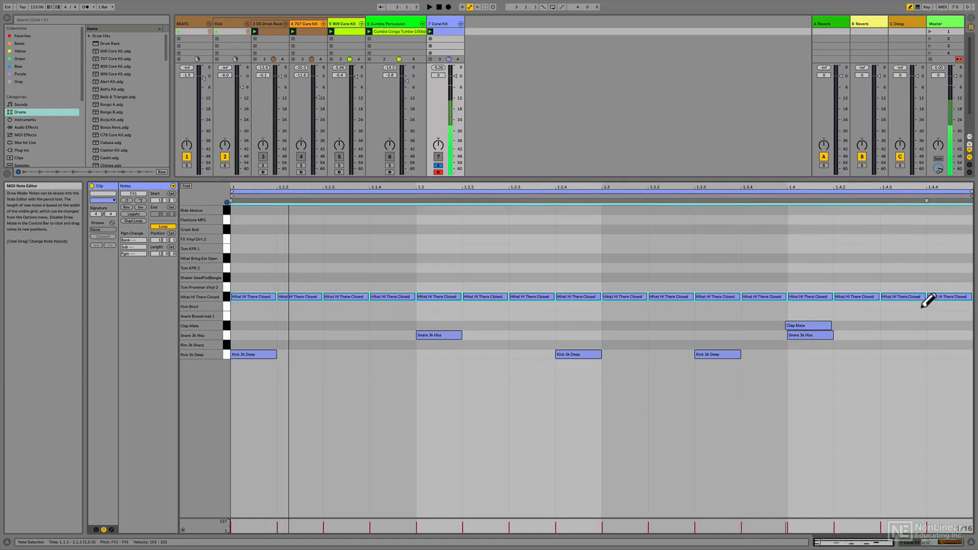
- Delete five extra closed hi-hat notes, then select all Hihat Hi There Closed notes
key(b)
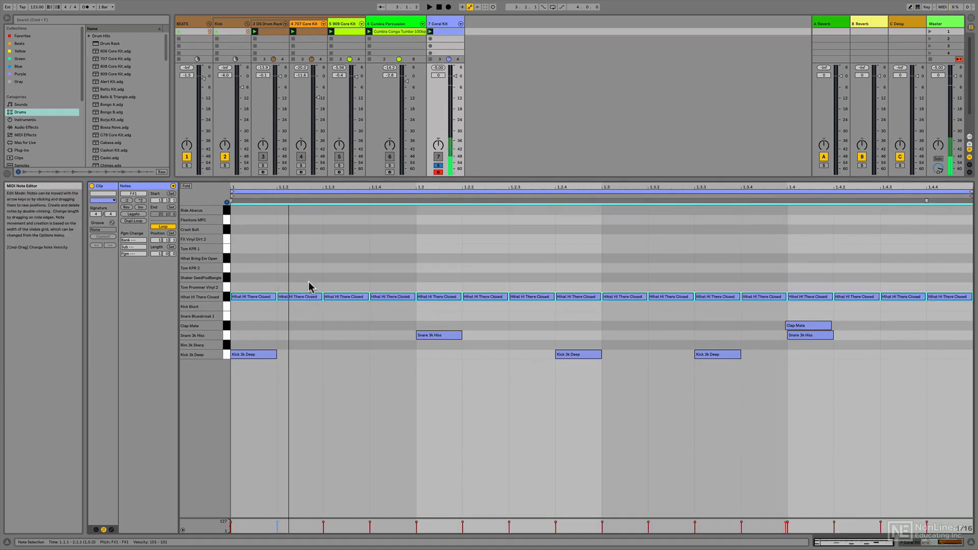
click(308, 296)
key(Delete)
click(478, 298)
key(Delete)
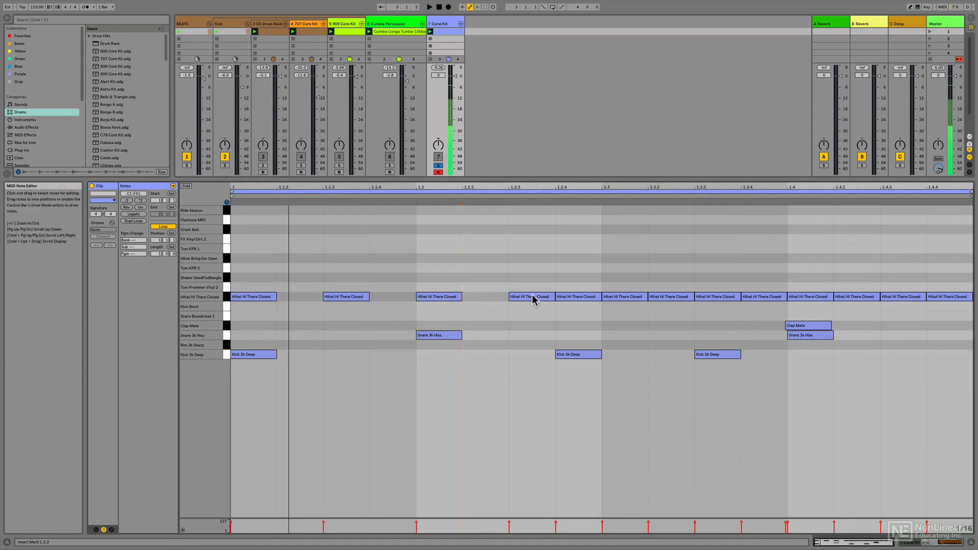
click(579, 297)
key(Delete)
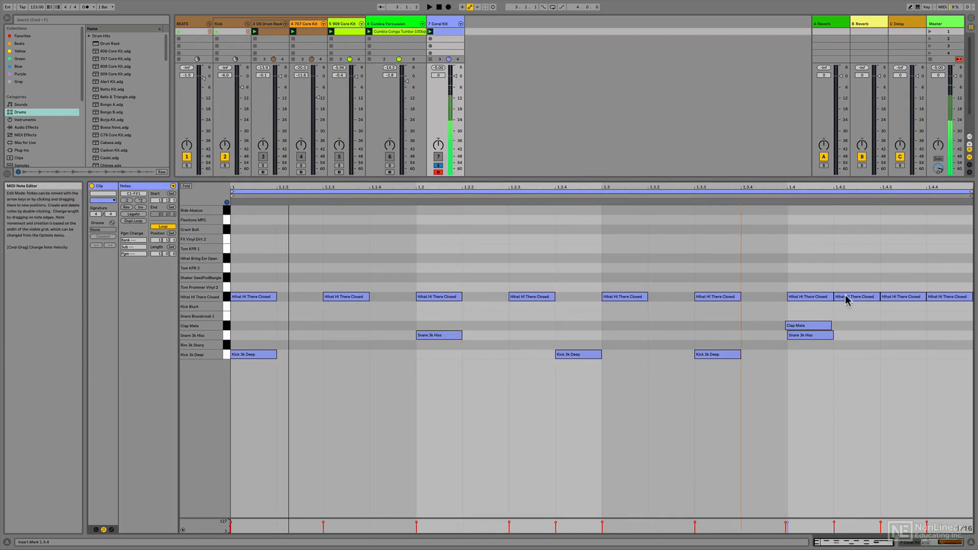
click(846, 299)
key(Delete)
click(939, 298)
key(Delete)
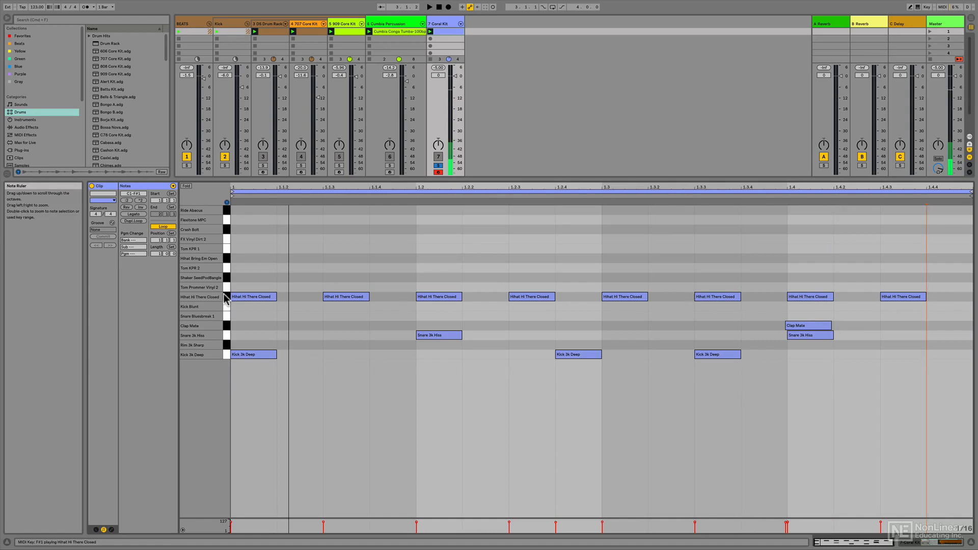
click(225, 298)
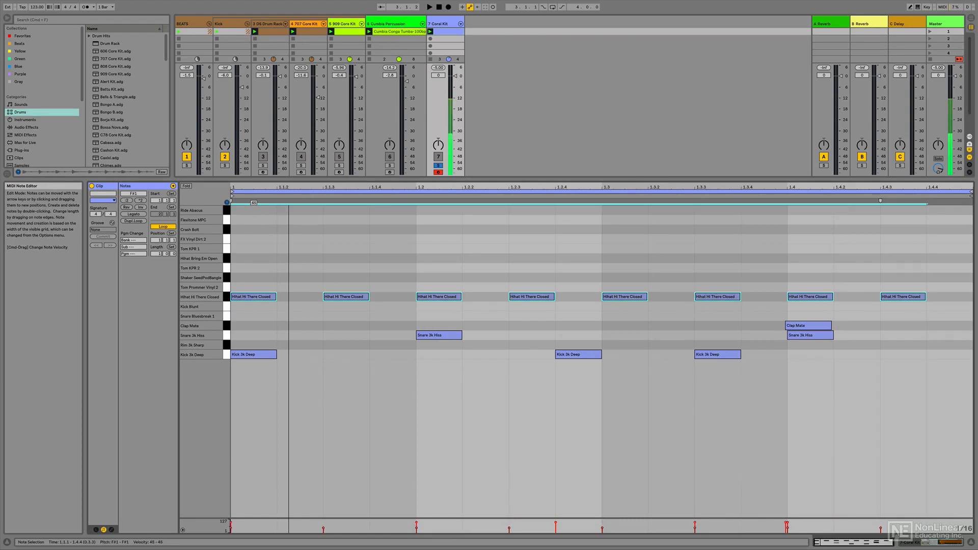
- Draw a Tom KPR 2 note and, after trying other positions, place it at 1.2.4
click(226, 273)
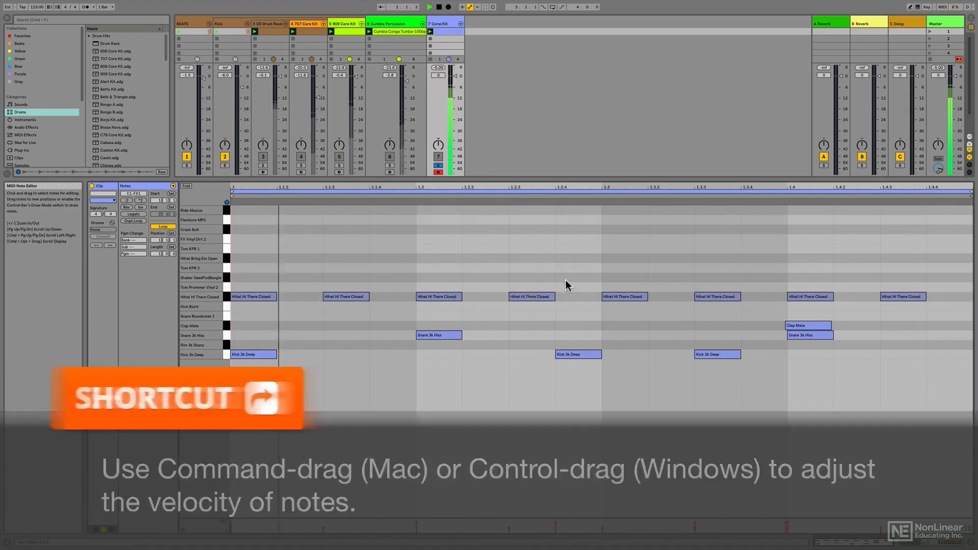
double_click(481, 268)
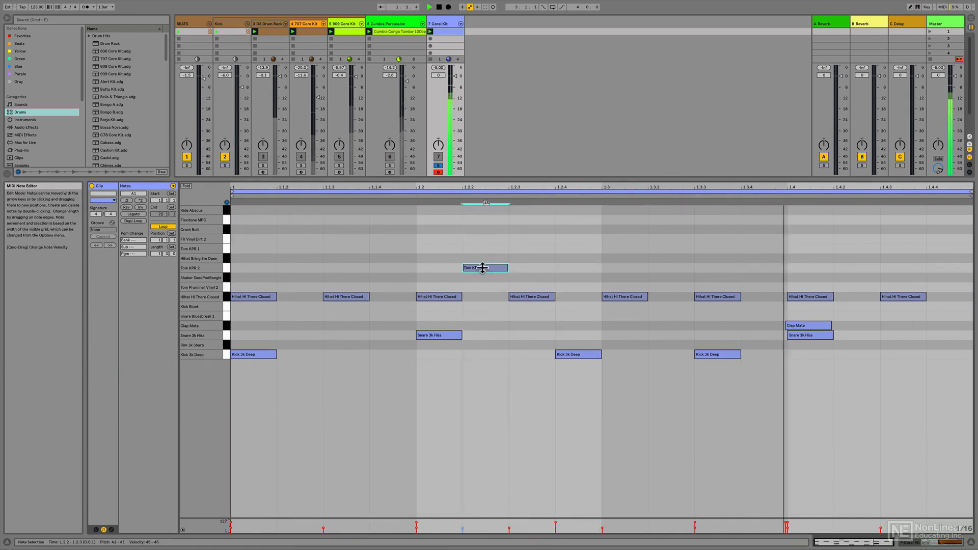
mouse_move(484, 269)
mouse_down()
mouse_move(661, 278)
mouse_move(586, 275)
mouse_up()
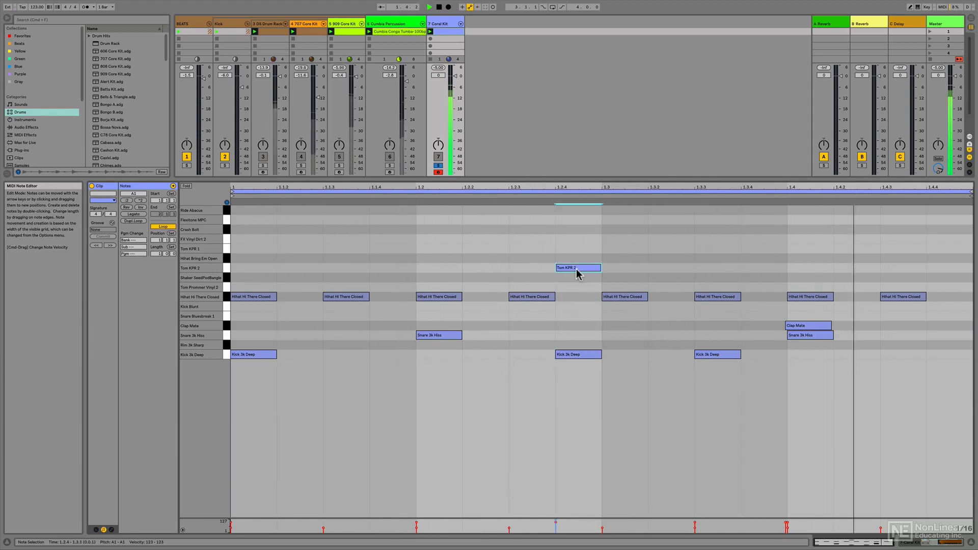
drag(580, 273, 681, 277)
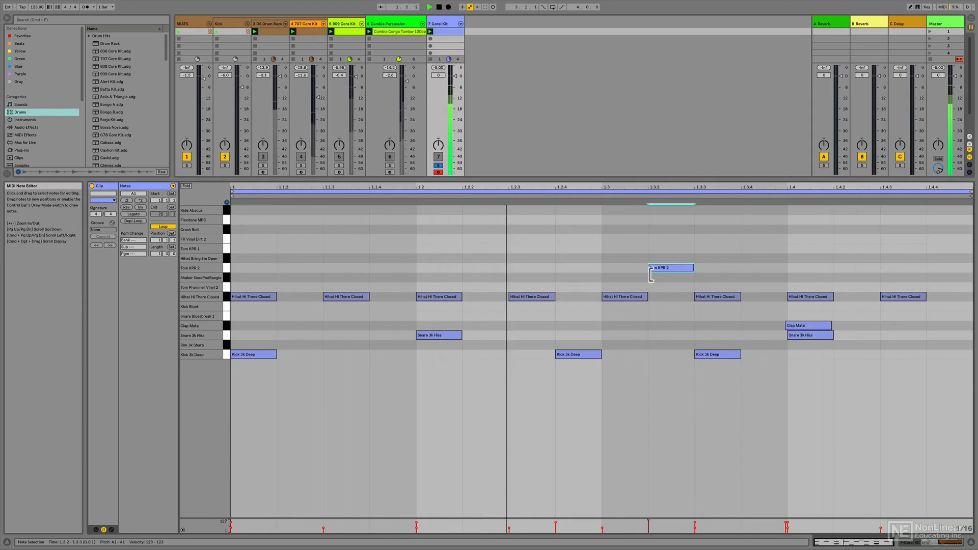
drag(673, 268, 754, 275)
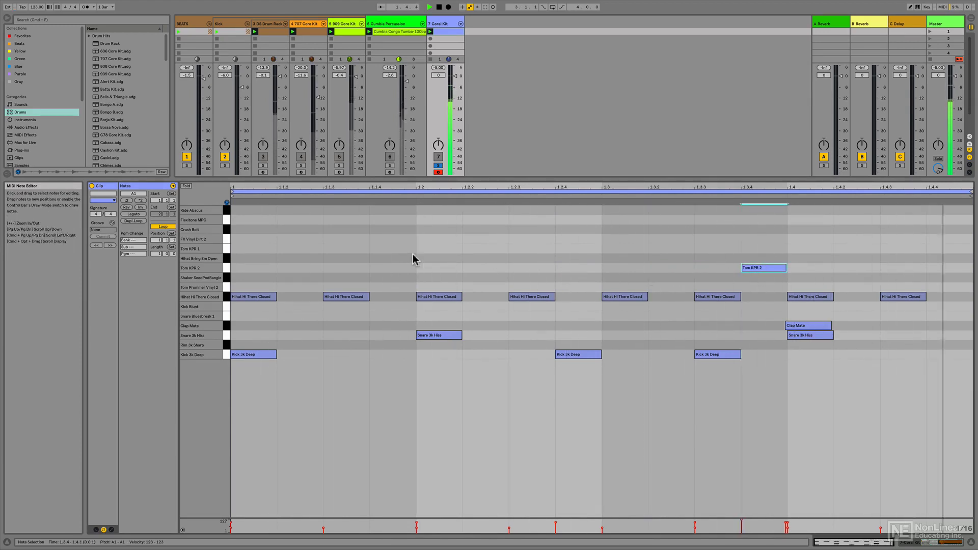
drag(784, 267, 864, 269)
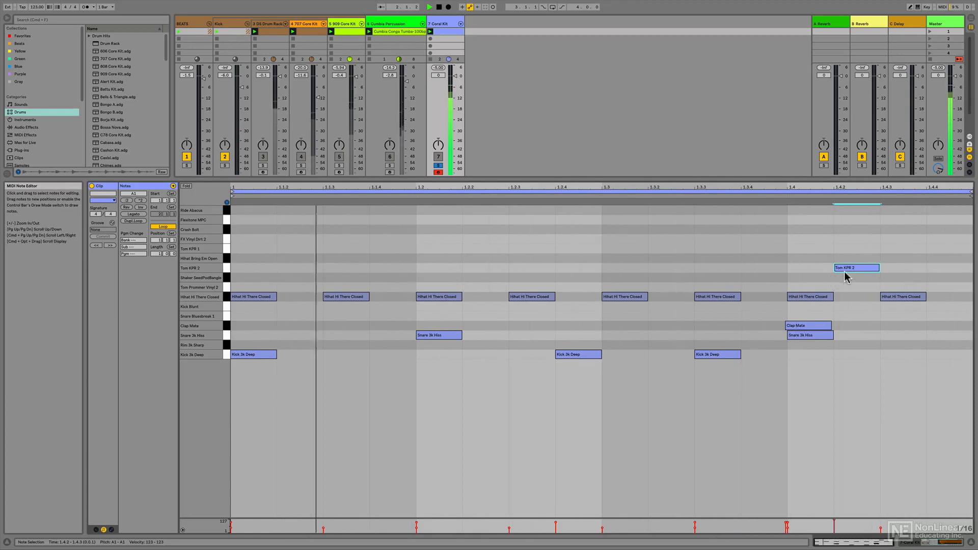
drag(849, 273, 478, 270)
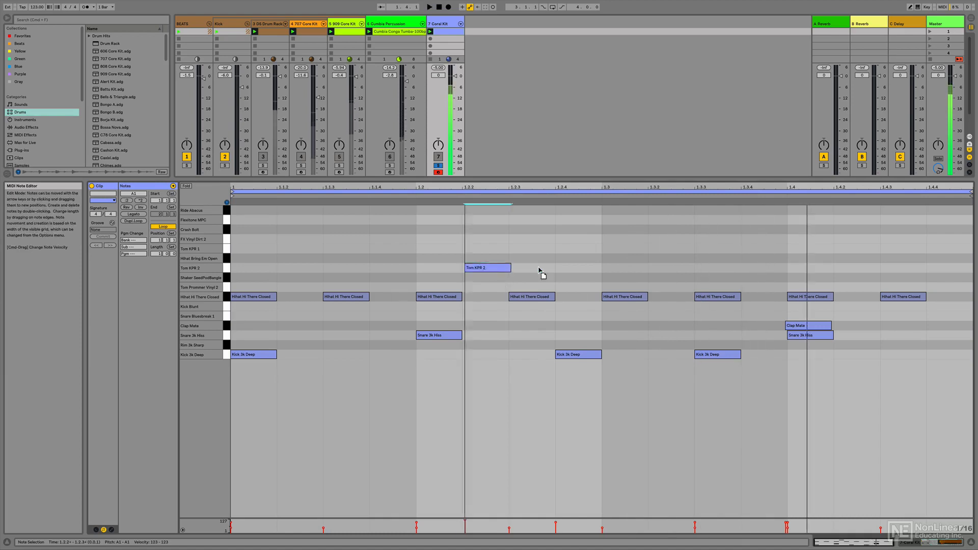
drag(498, 281, 574, 277)
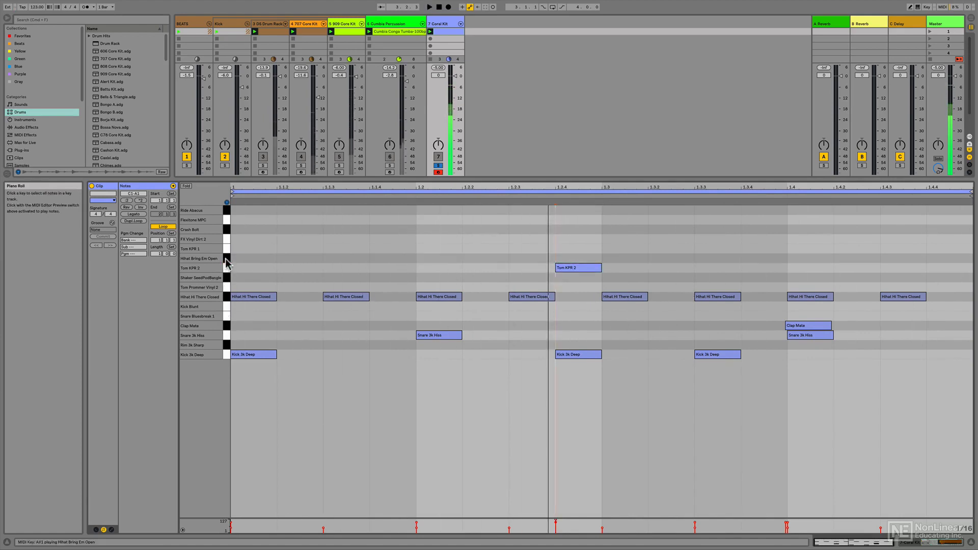
- Add a lengthened Hihat Bring Em Open note at 1.4.3 and delete the closed hi-hat there
double_click(893, 261)
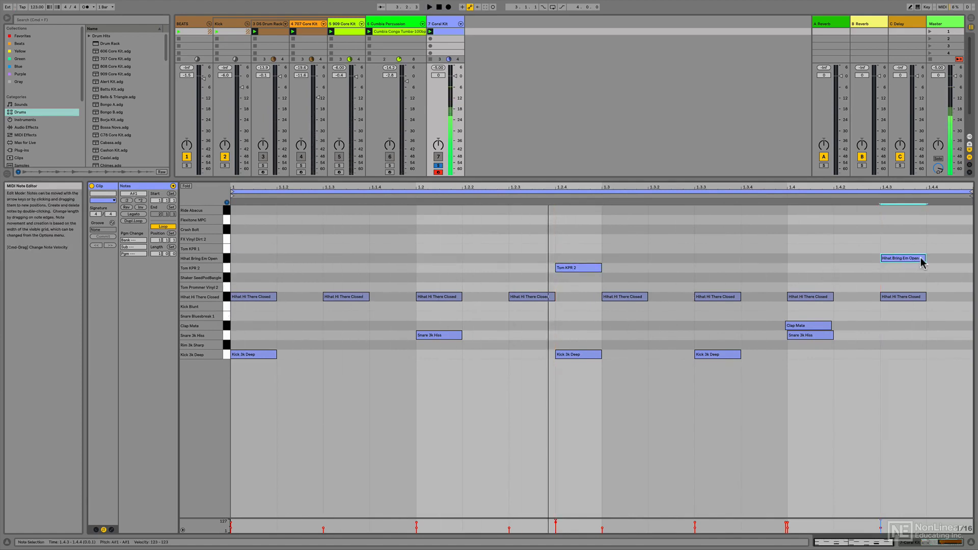
key(shift+Right)
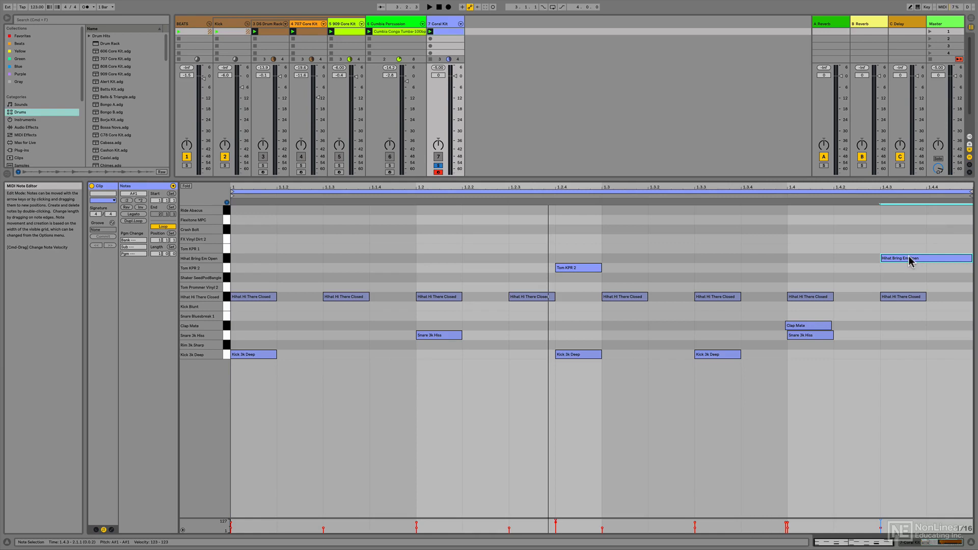
key(space)
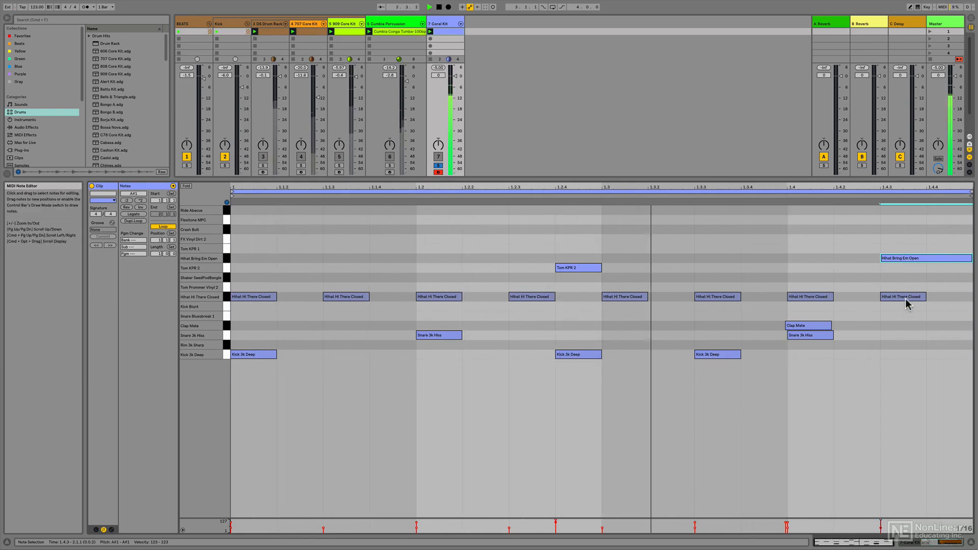
key(space)
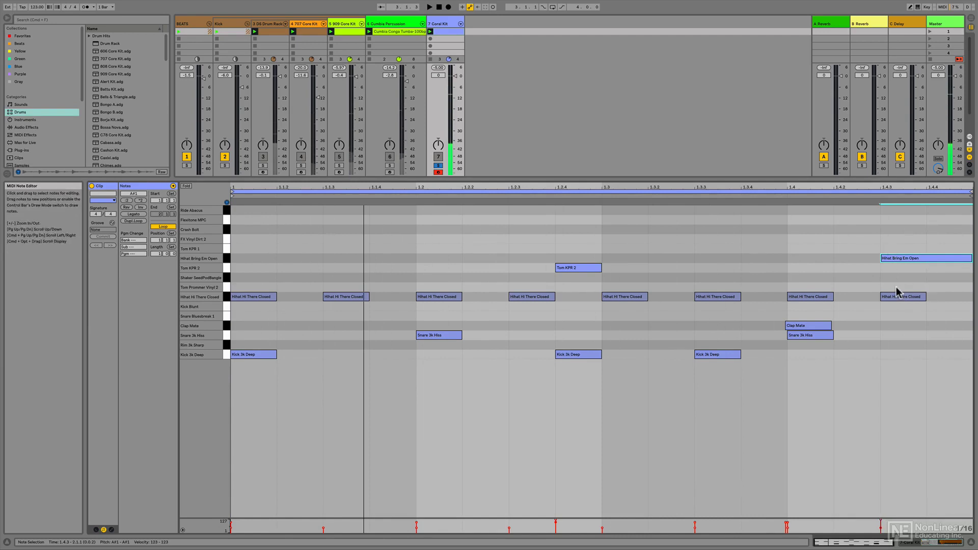
click(894, 283)
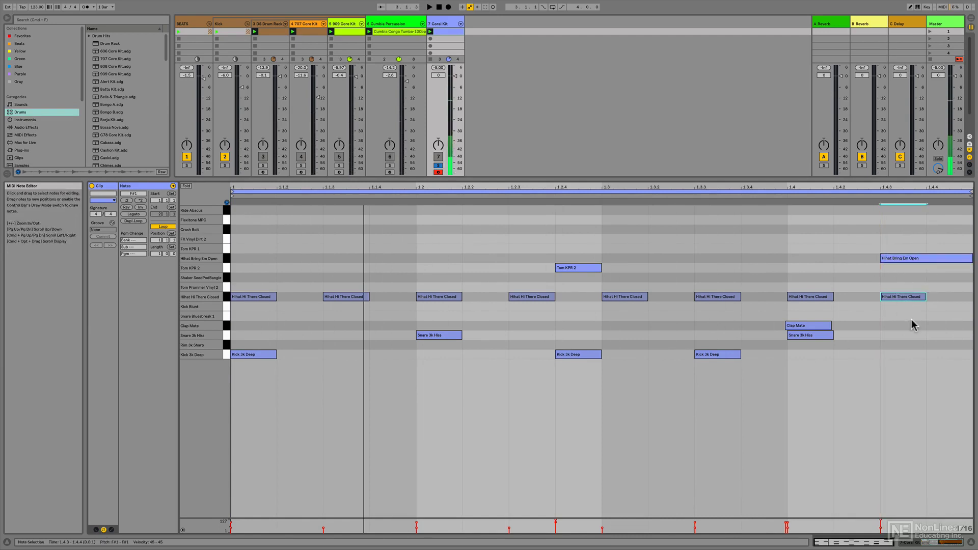
key(Delete)
key(space)
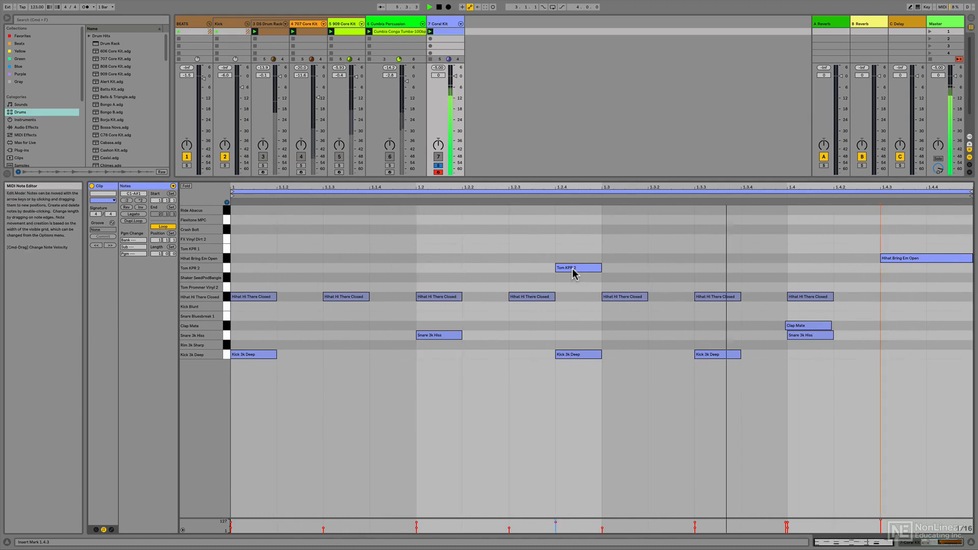
- Try the tom at 1.1.4 and 1.3.4, return it to 1.2.4, and play the clip
drag(574, 272, 409, 275)
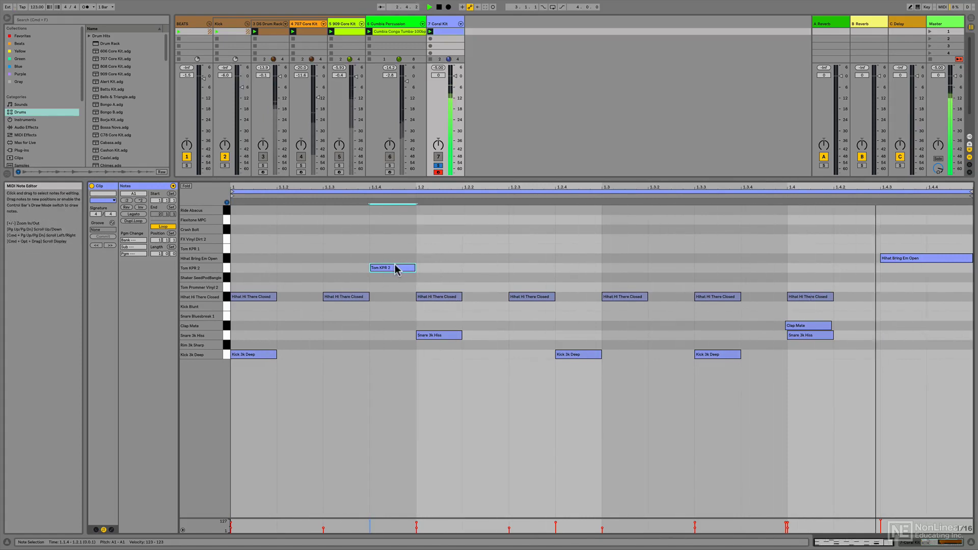
drag(397, 269, 672, 273)
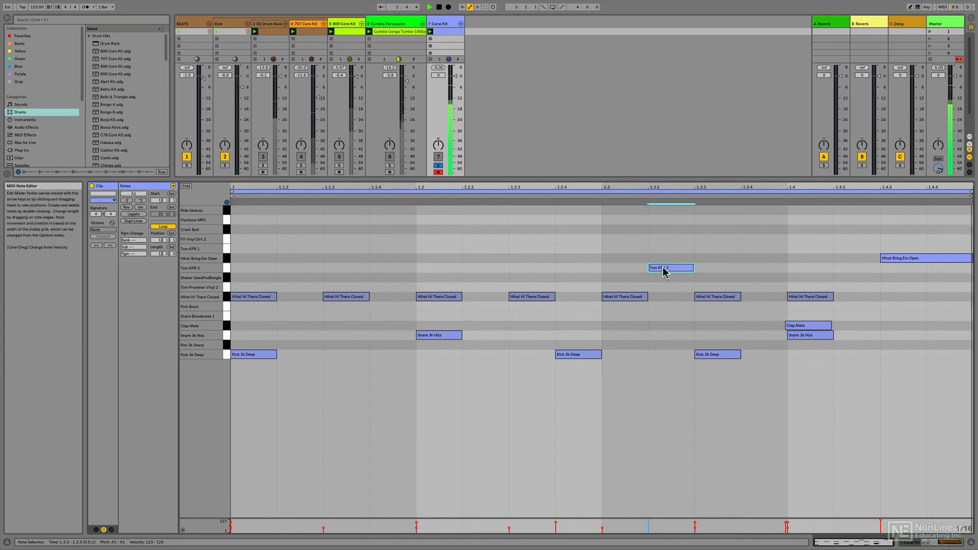
drag(663, 270, 758, 269)
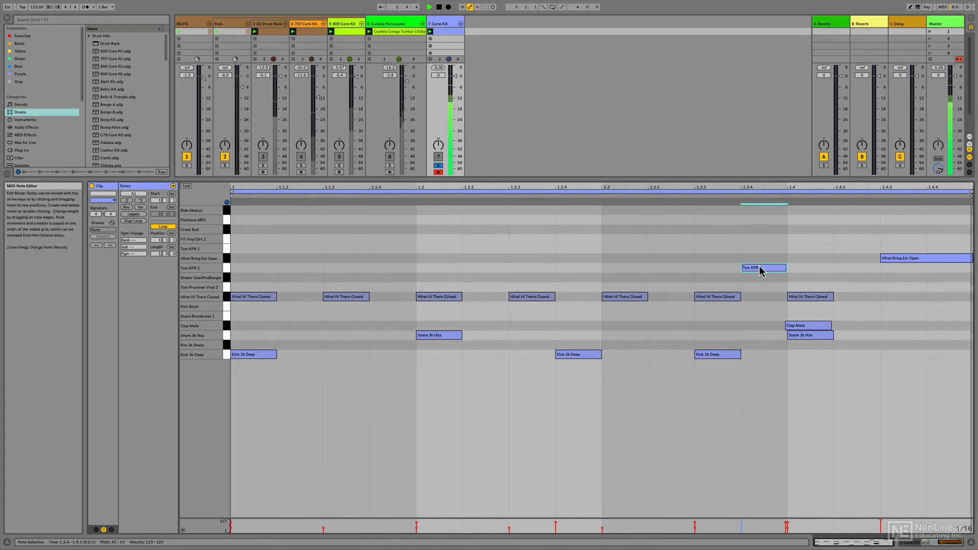
drag(760, 269, 573, 277)
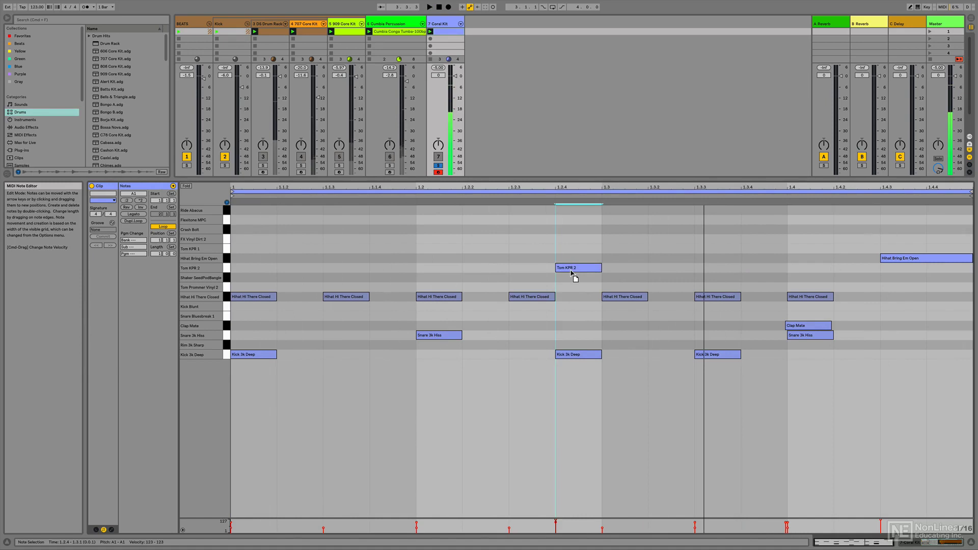
click(574, 354)
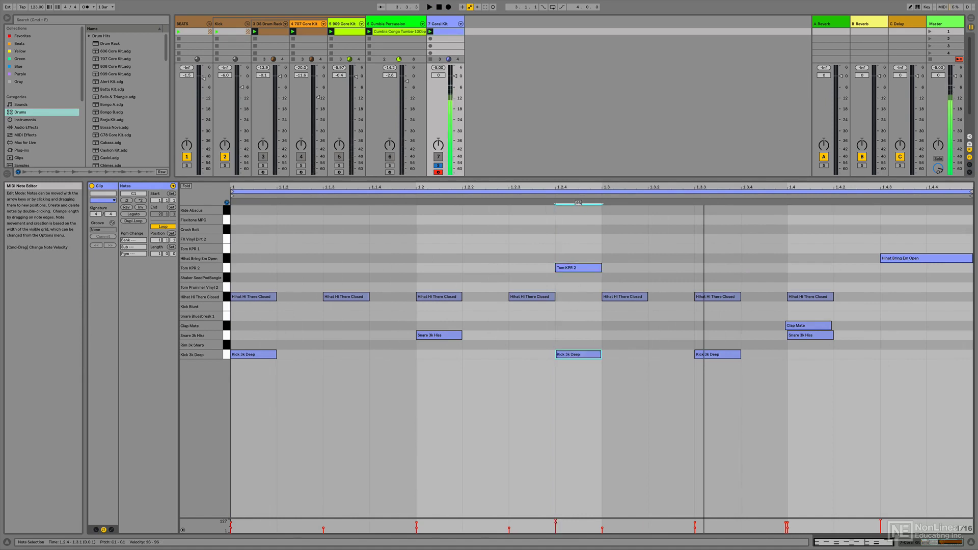
click(579, 268)
key(space)
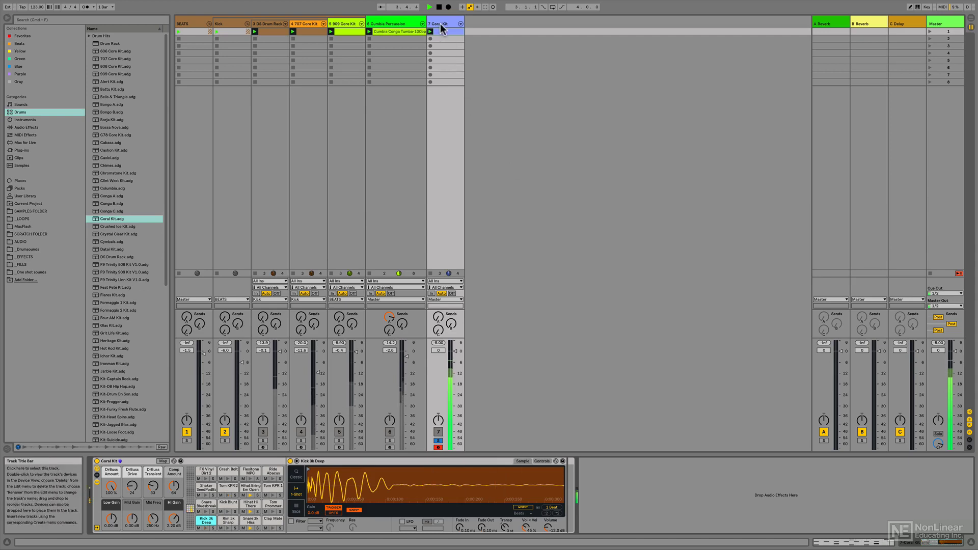
click(441, 27)
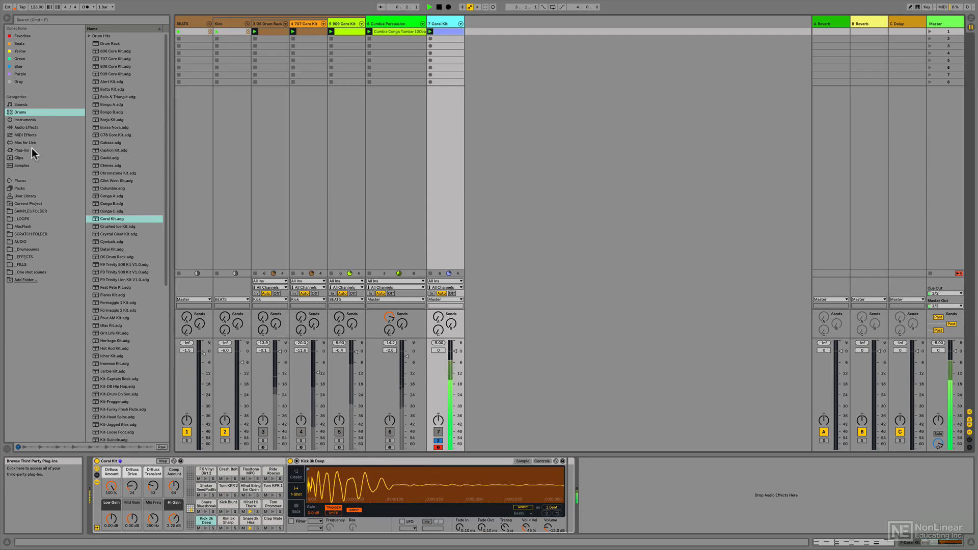
- Add Drum Buss to the Coral Kit with 13% boom and 11.8 kHz damping
click(35, 127)
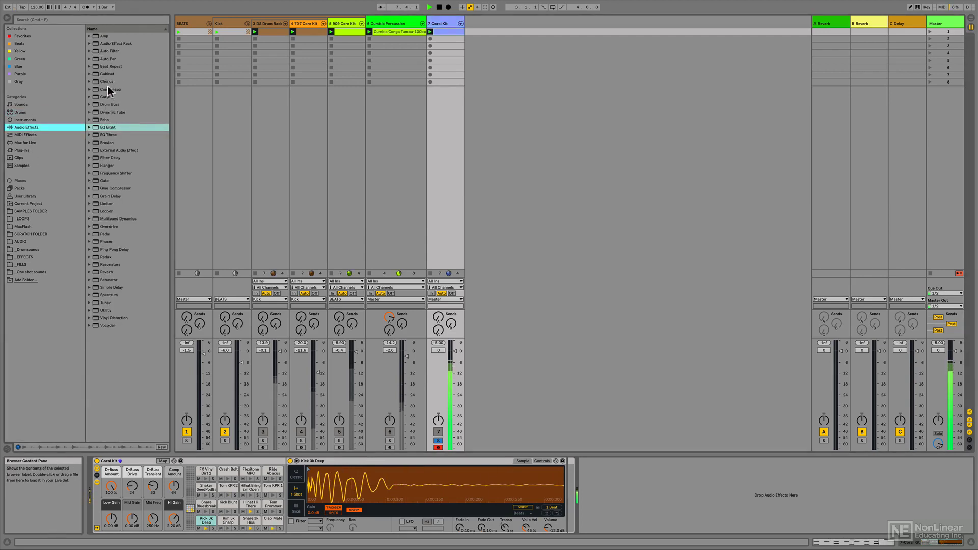
drag(115, 104, 122, 113)
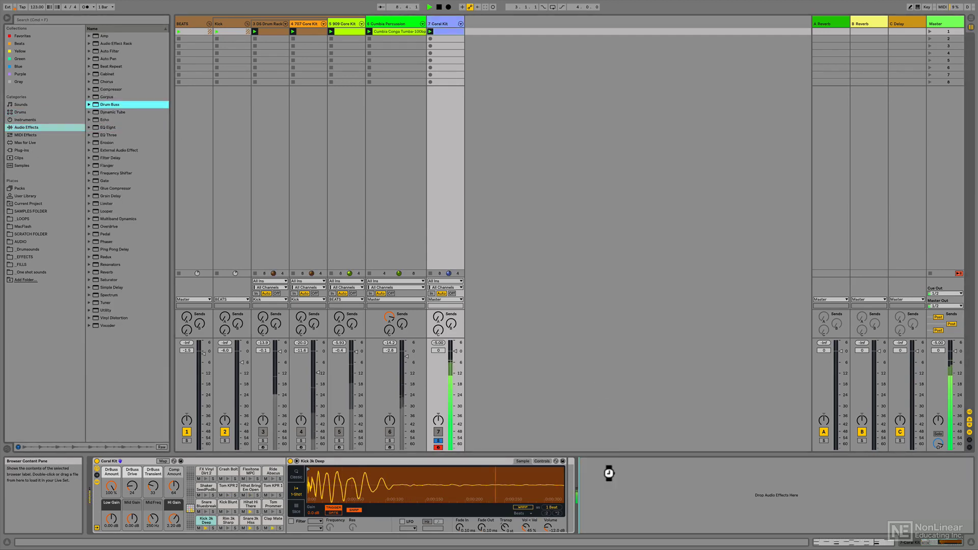
drag(608, 473, 606, 479)
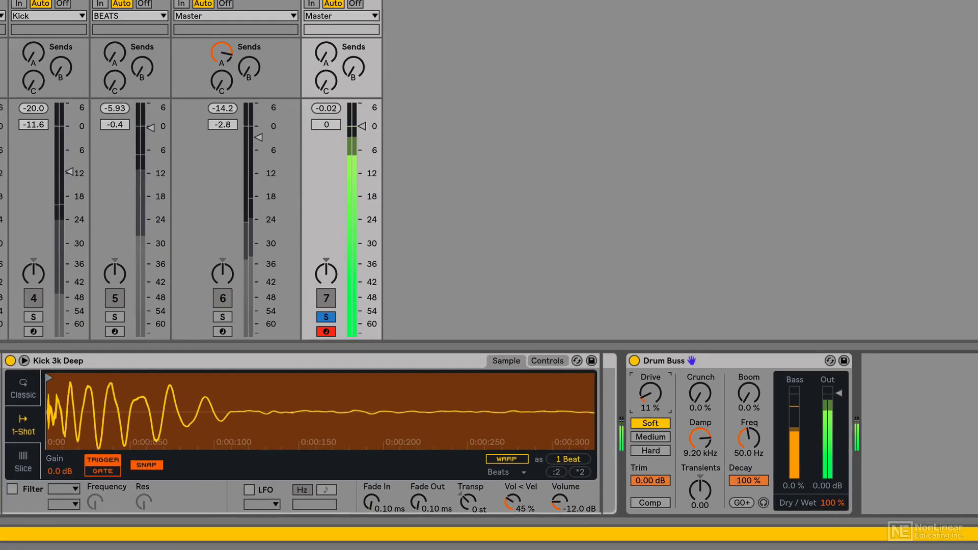
drag(749, 395, 749, 360)
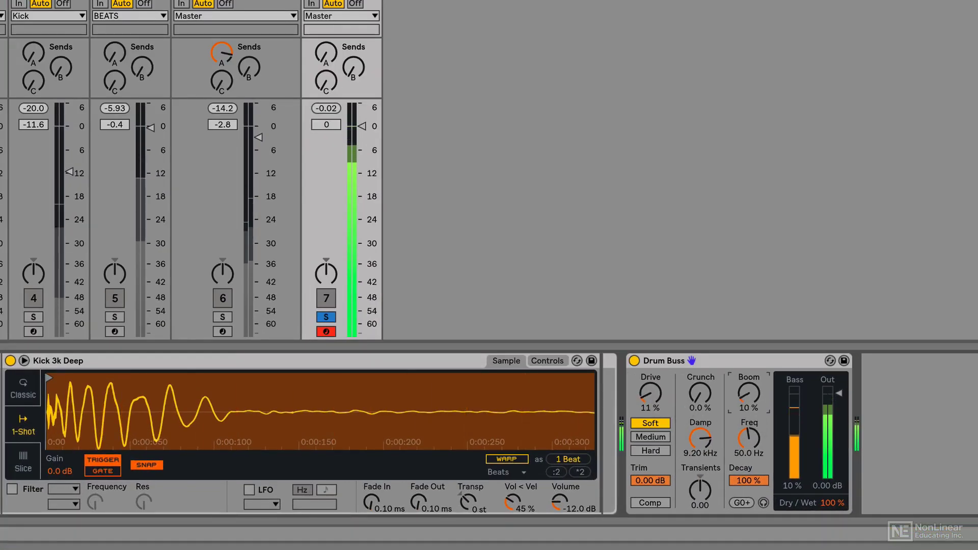
drag(749, 394, 751, 399)
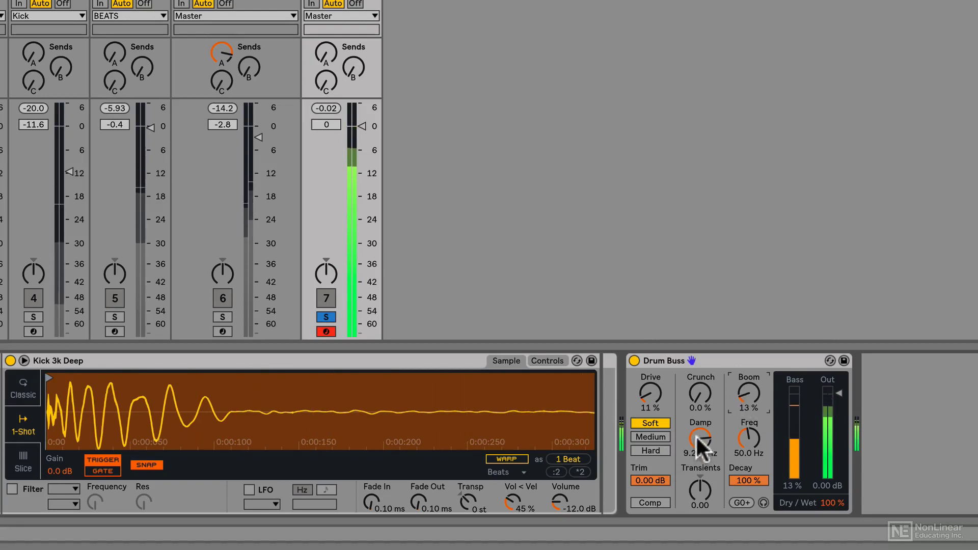
drag(699, 438, 700, 424)
- Compare Drum Buss bypassed, lower the Master volume, and raise boom to 17%
click(632, 359)
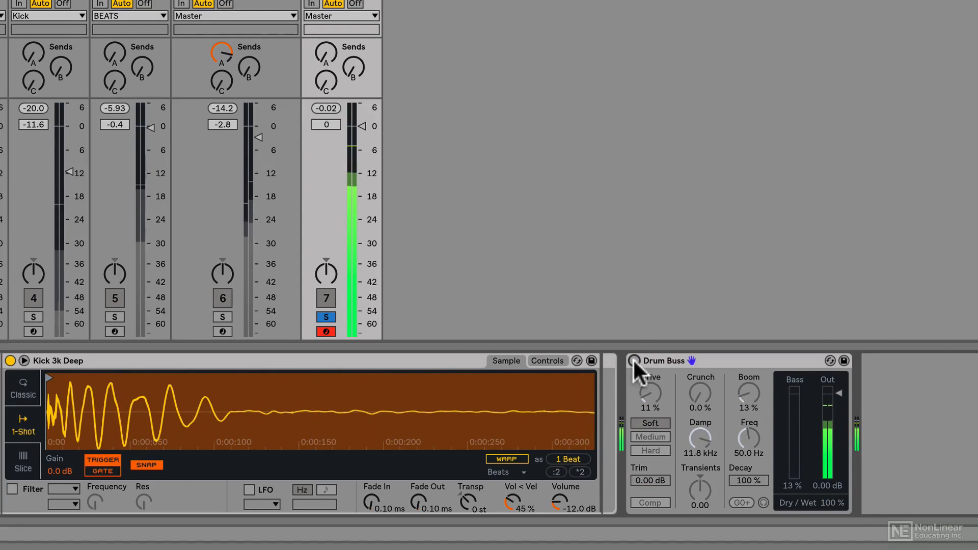
click(633, 360)
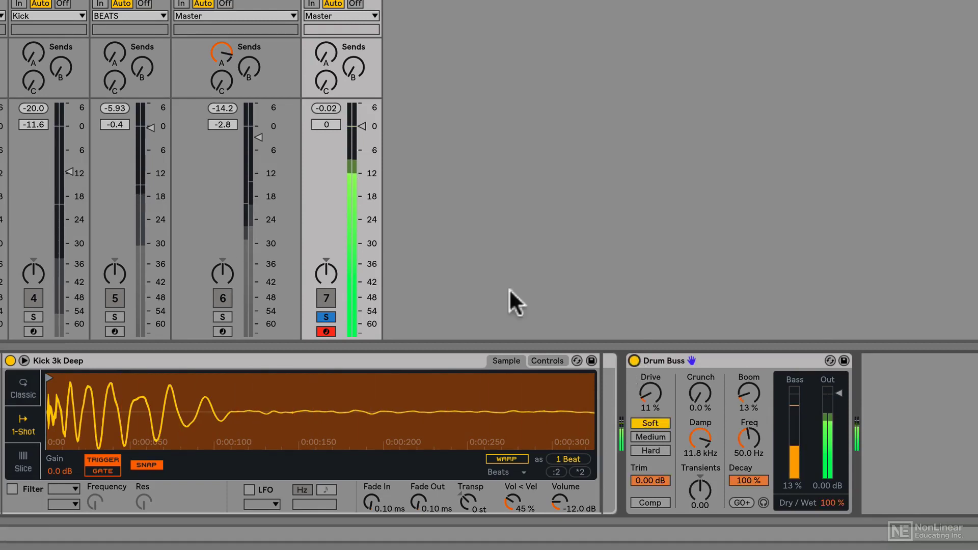
drag(360, 127, 362, 136)
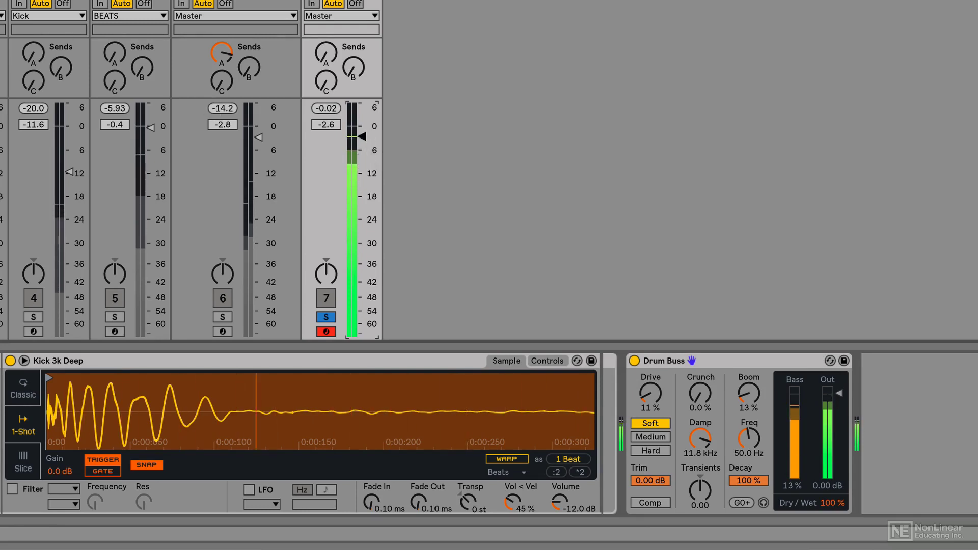
key(space)
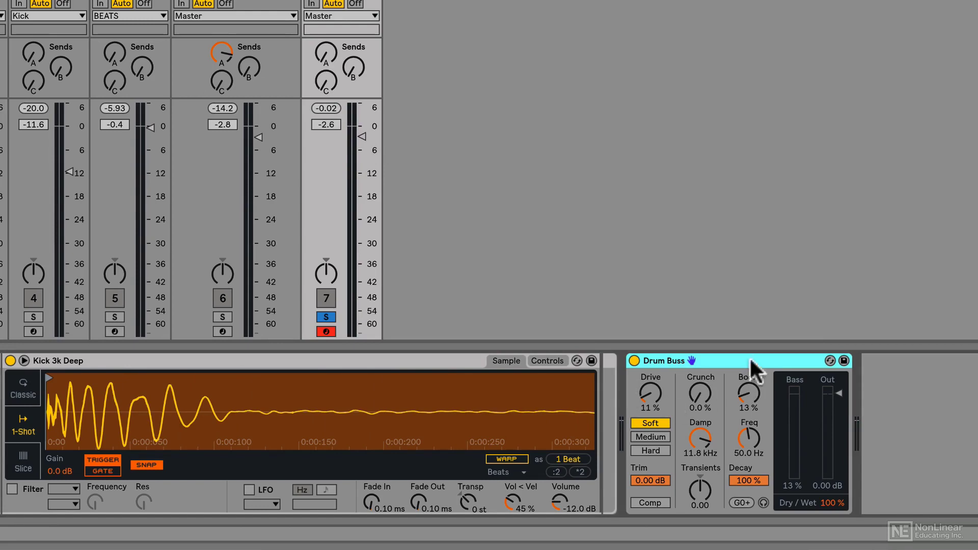
drag(751, 387, 752, 380)
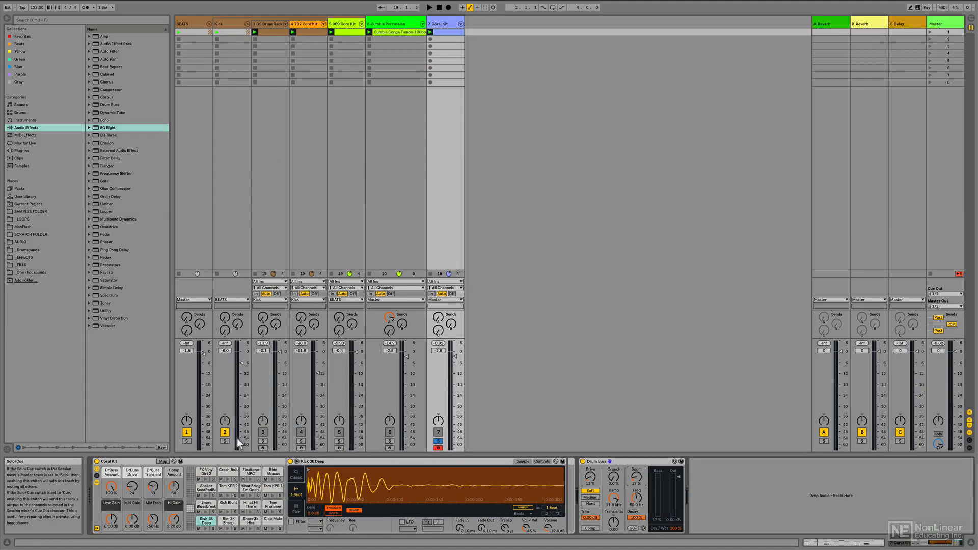
- Insert EQ Eight after Drum Buss and raise its low cut to about 212 Hz
key(space)
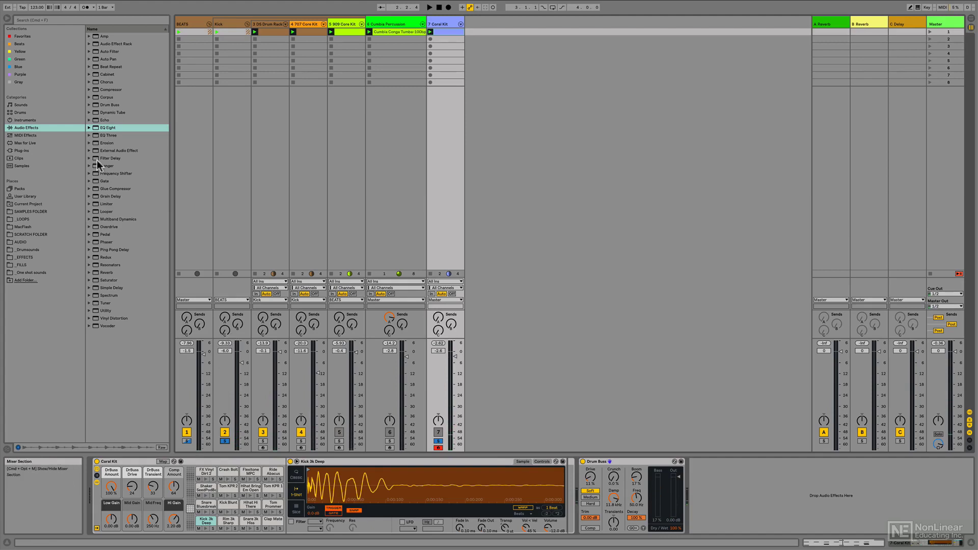
drag(112, 131, 785, 486)
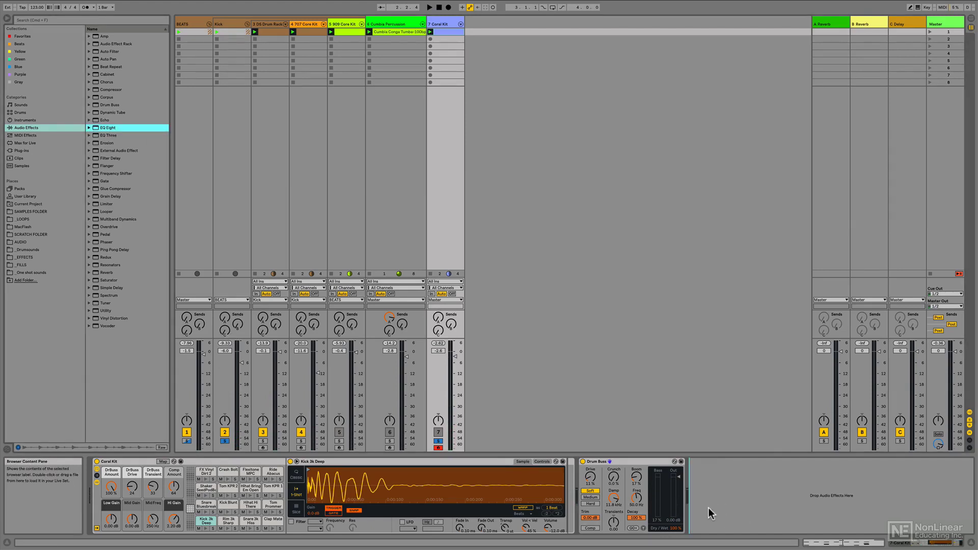
drag(708, 507, 711, 514)
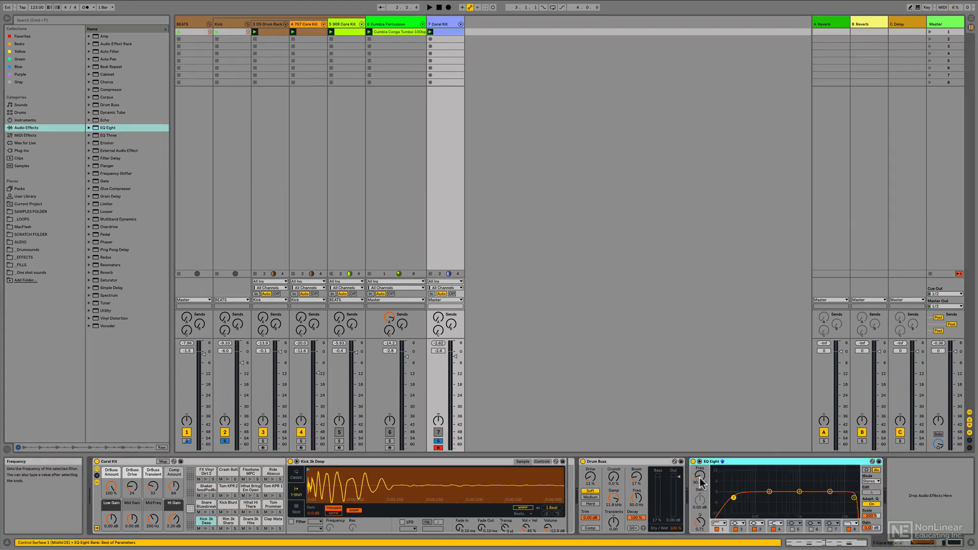
key(space)
mouse_move(701, 480)
mouse_down()
mouse_move(701, 459)
mouse_move(701, 480)
mouse_up()
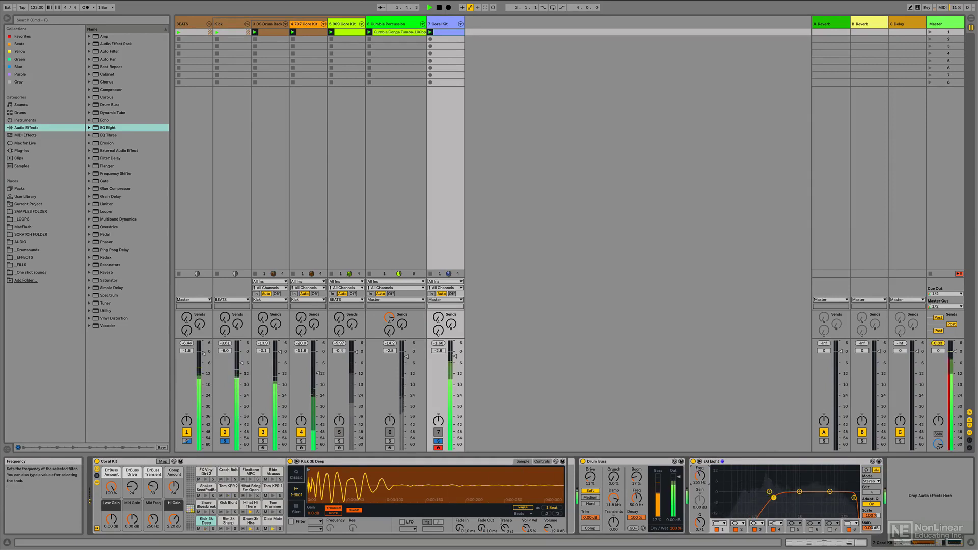
- Toggle EQ Eight off and on during playback to compare the sound
click(693, 462)
click(694, 462)
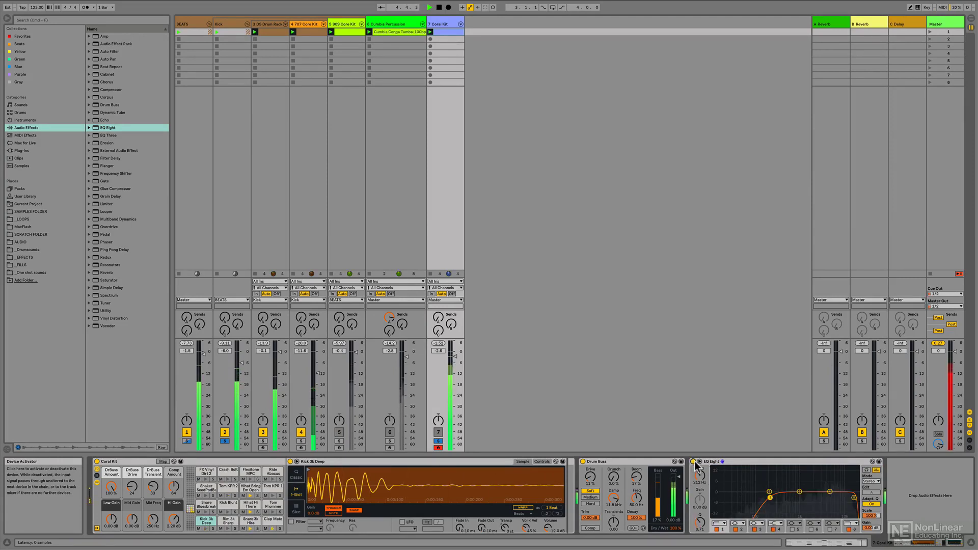
click(697, 461)
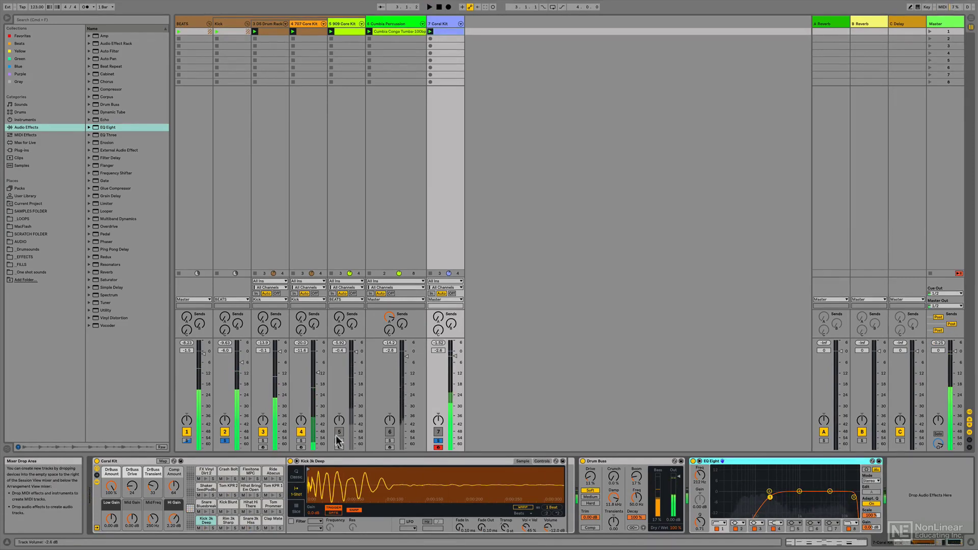
key(space)
click(693, 462)
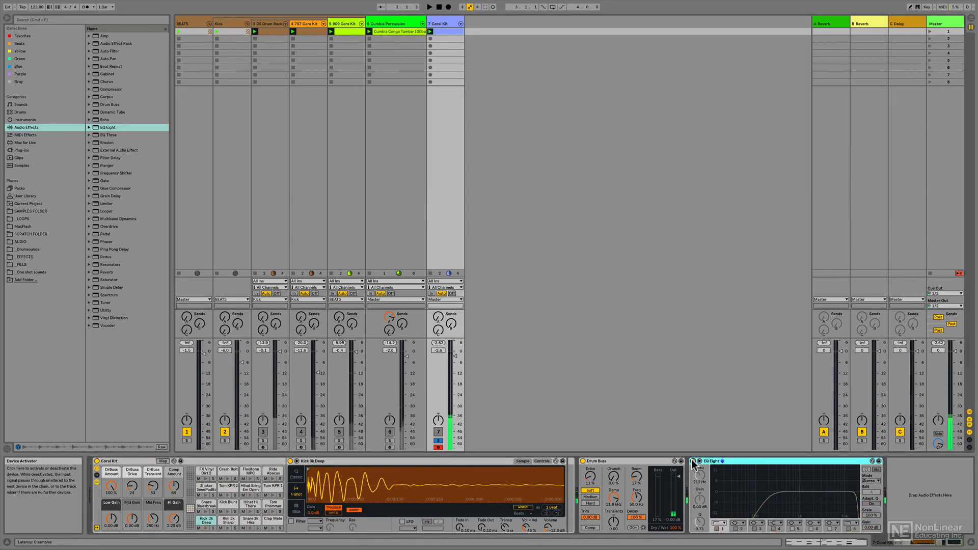
click(693, 461)
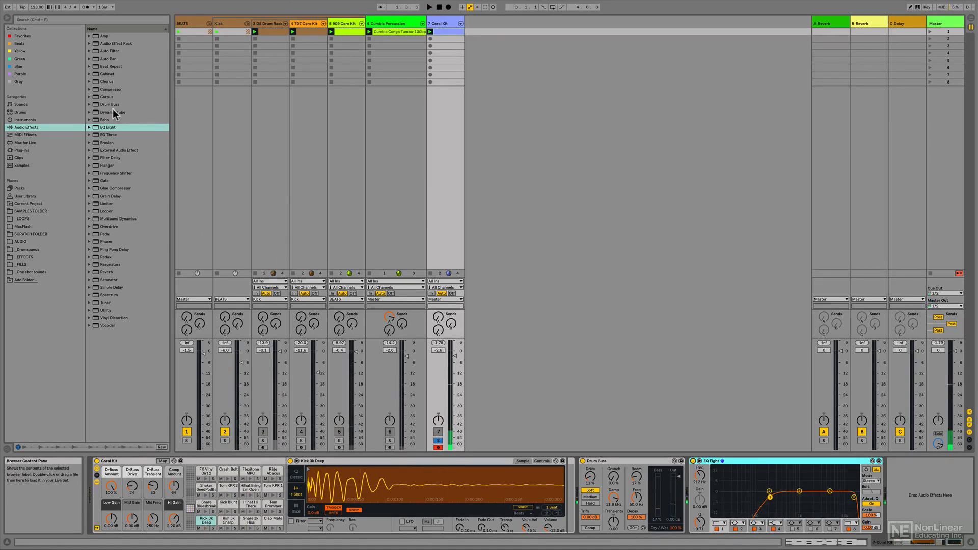
- Insert Compressor between Drum Buss and EQ Eight with a 2.21:1 ratio, comparing EQ bypass
click(113, 89)
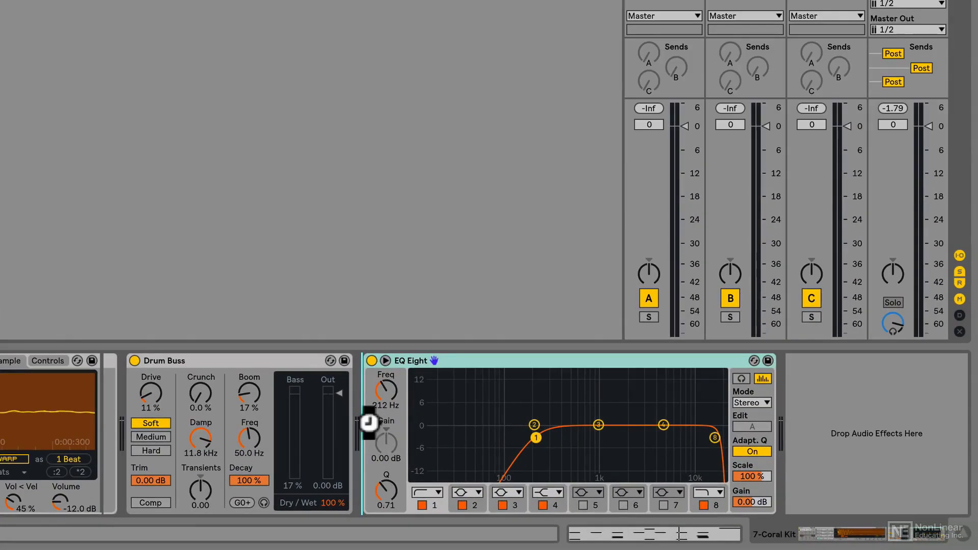
drag(692, 492, 695, 493)
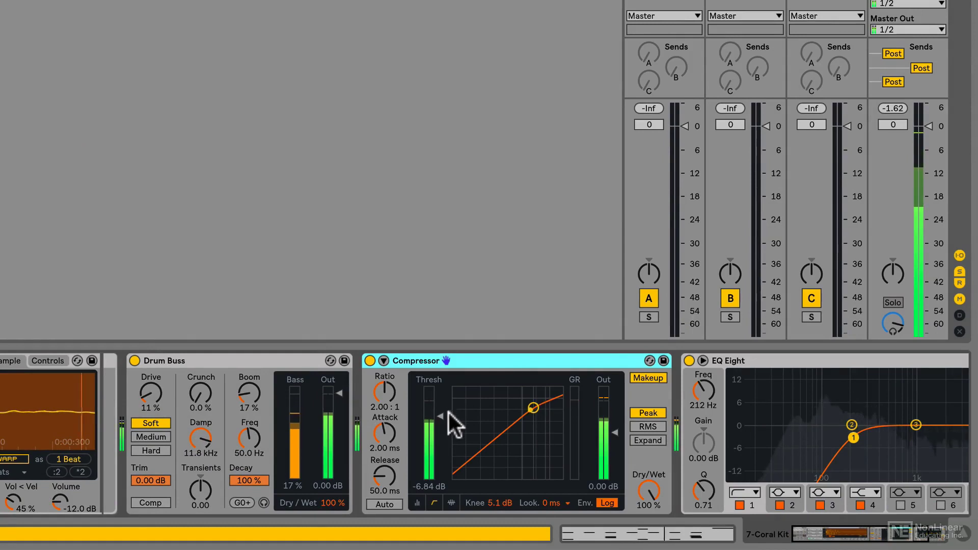
drag(384, 393, 384, 386)
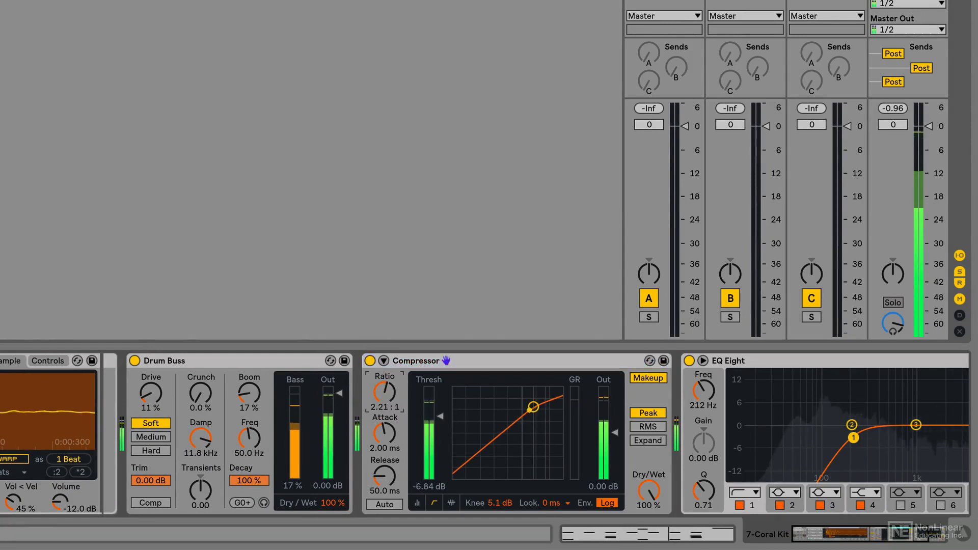
click(689, 361)
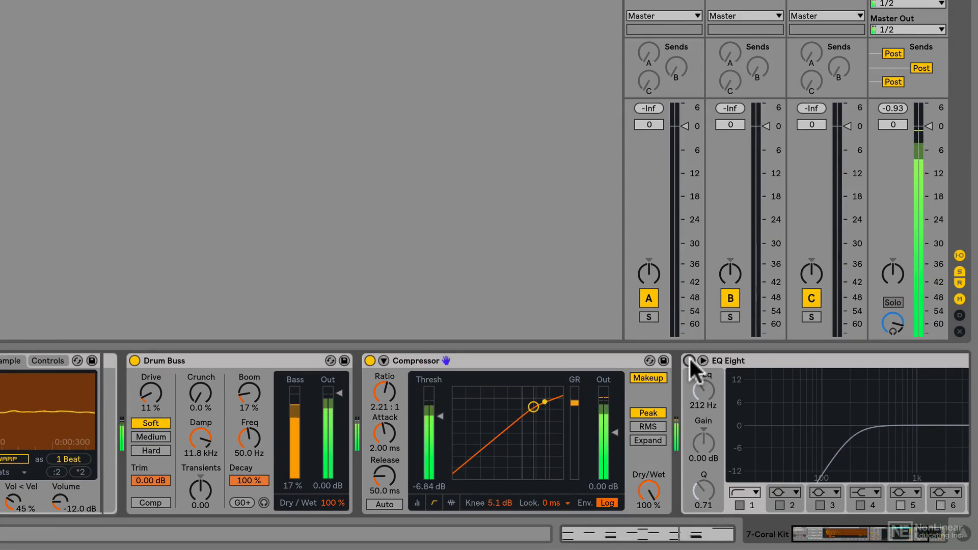
click(690, 361)
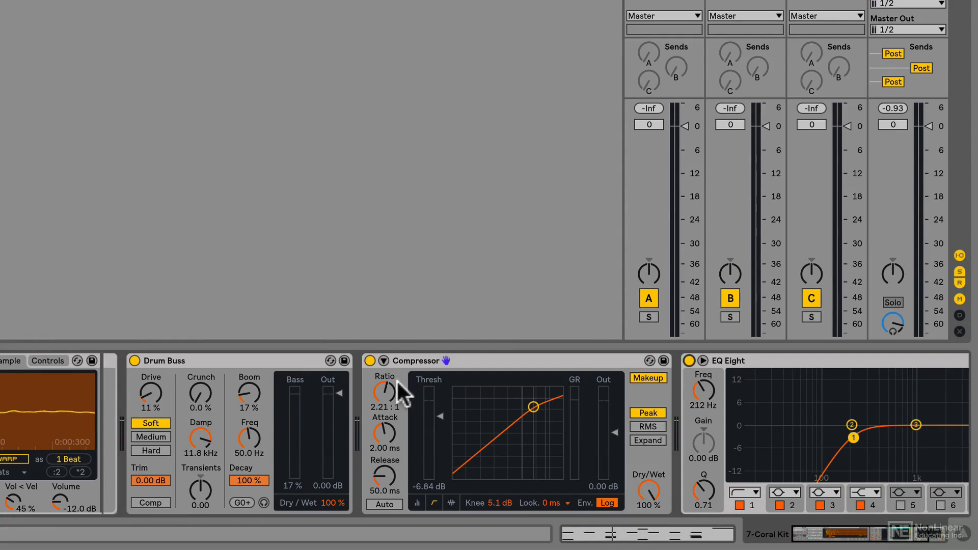
- Lower the Compressor threshold to -10.9 dB, compare EQ Eight bypassed, and open the clip
click(383, 390)
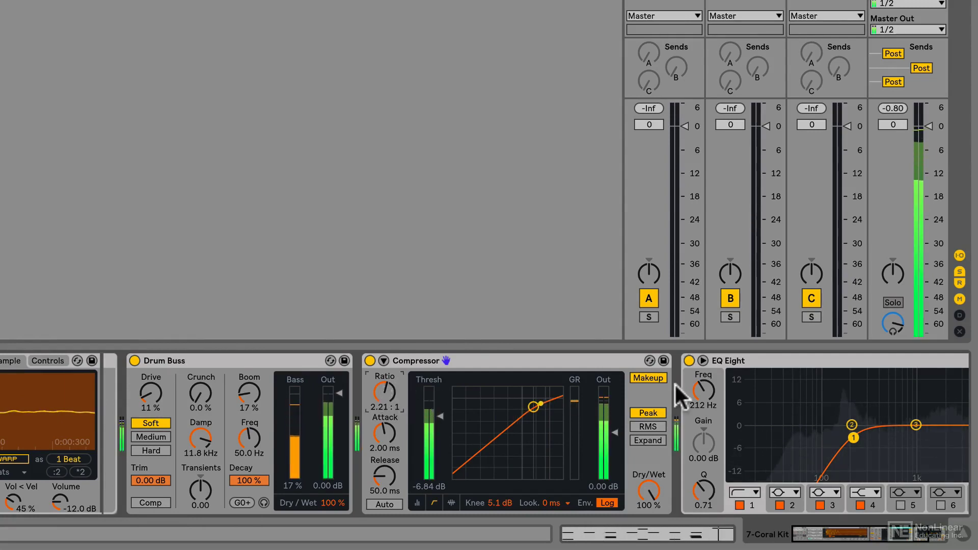
click(689, 361)
mouse_move(428, 416)
mouse_down()
mouse_move(427, 435)
mouse_move(427, 426)
mouse_up()
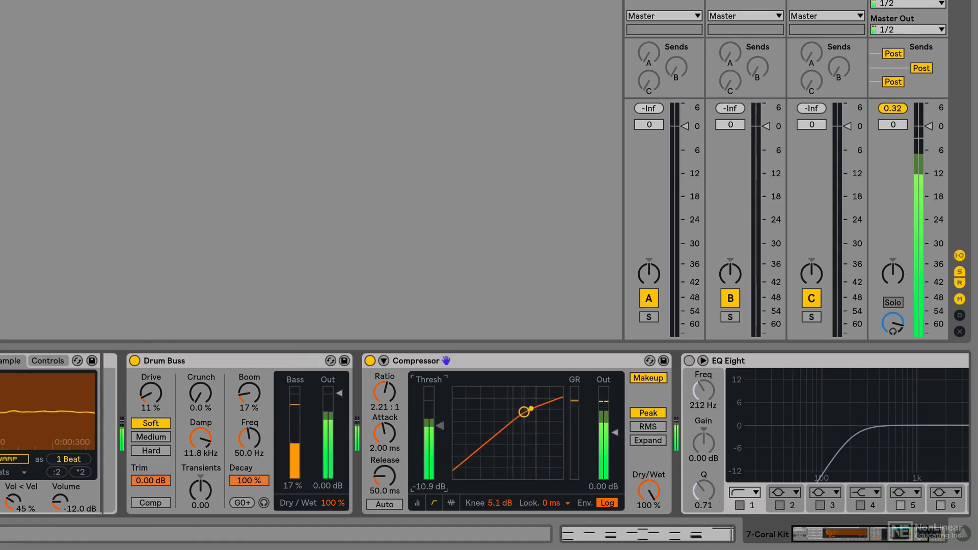
click(690, 360)
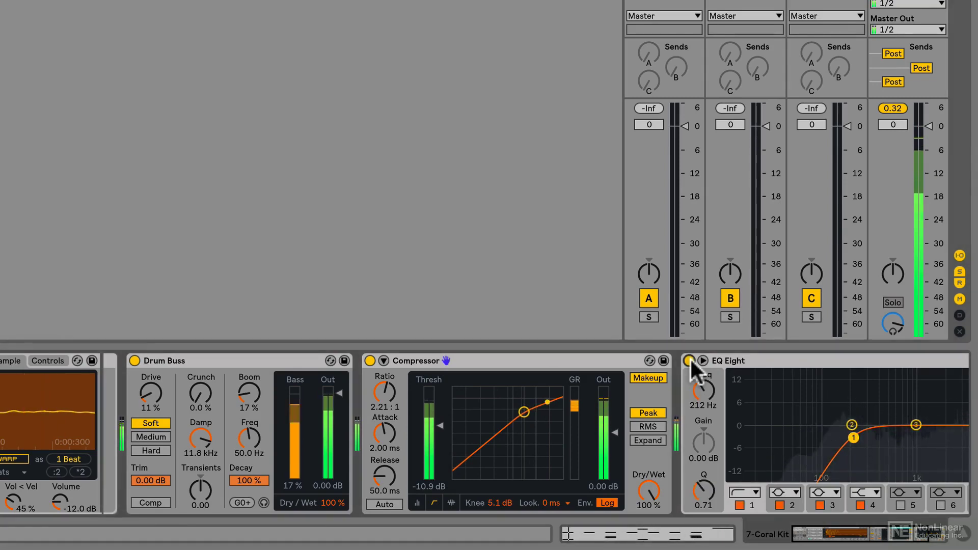
click(690, 356)
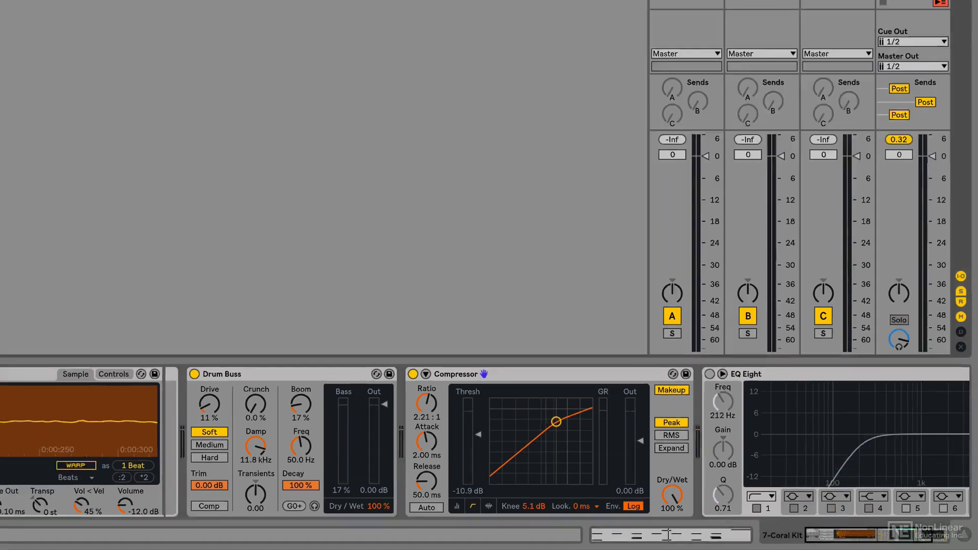
click(450, 32)
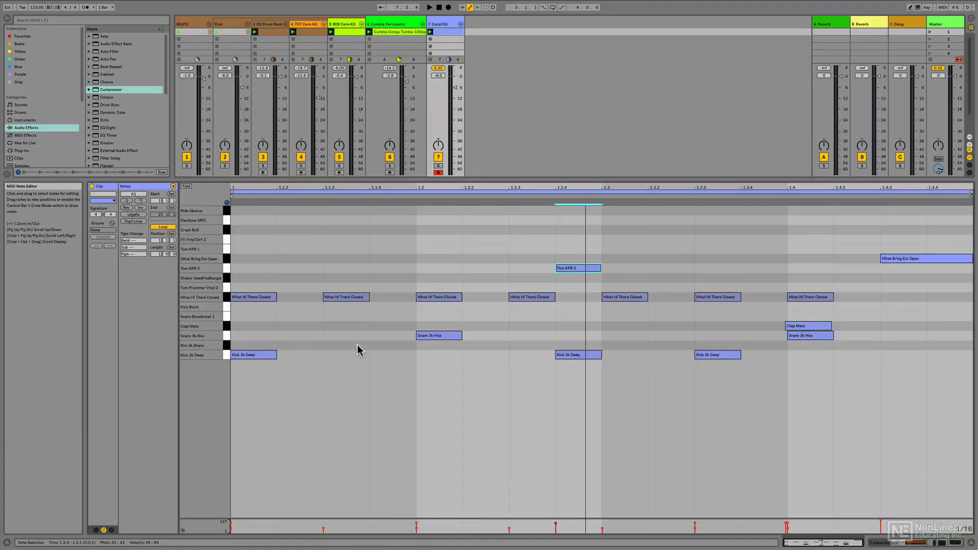
- Use Dupl. Loop to repeat the beat into bar 2, then deselect the notes
click(136, 222)
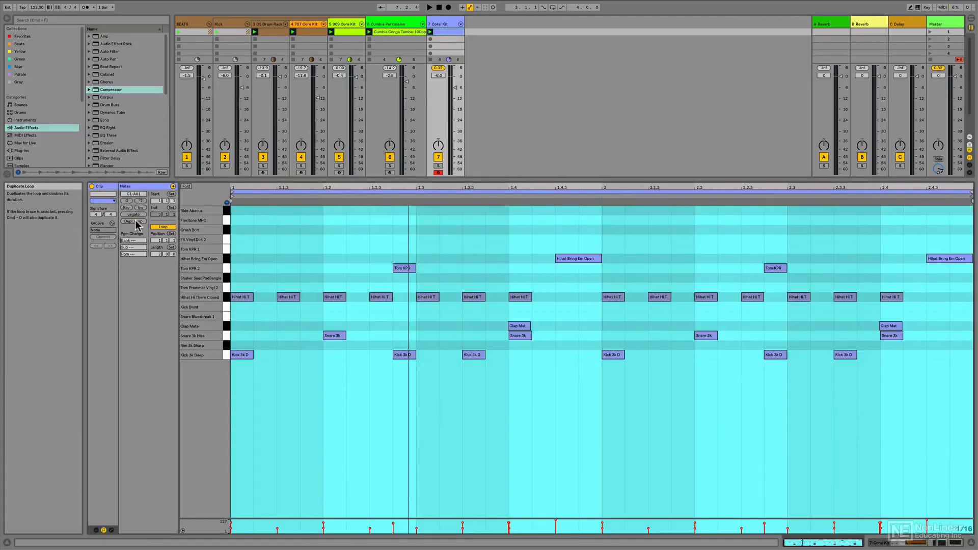
click(434, 328)
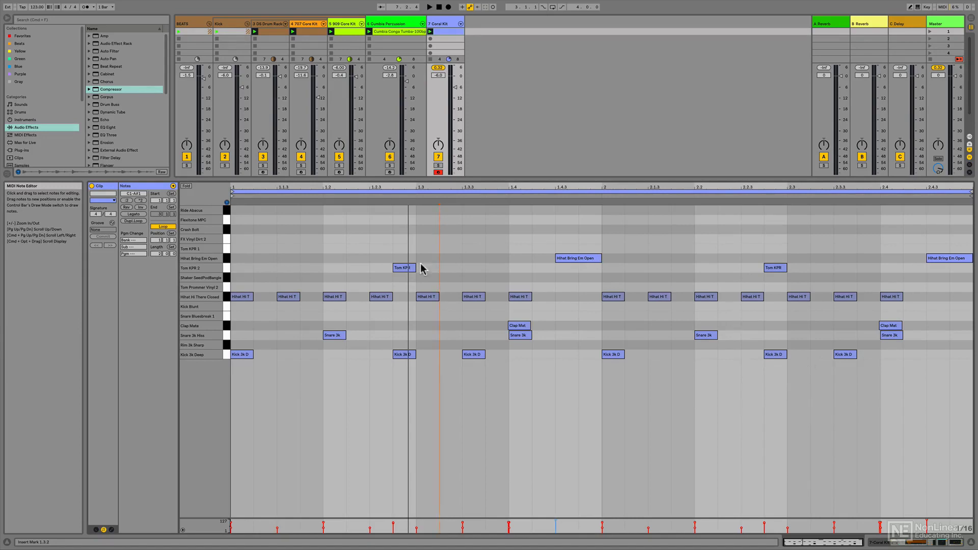
- Nudge a bar-2 Kick 3k Deep note earlier and duplicate it
key(space)
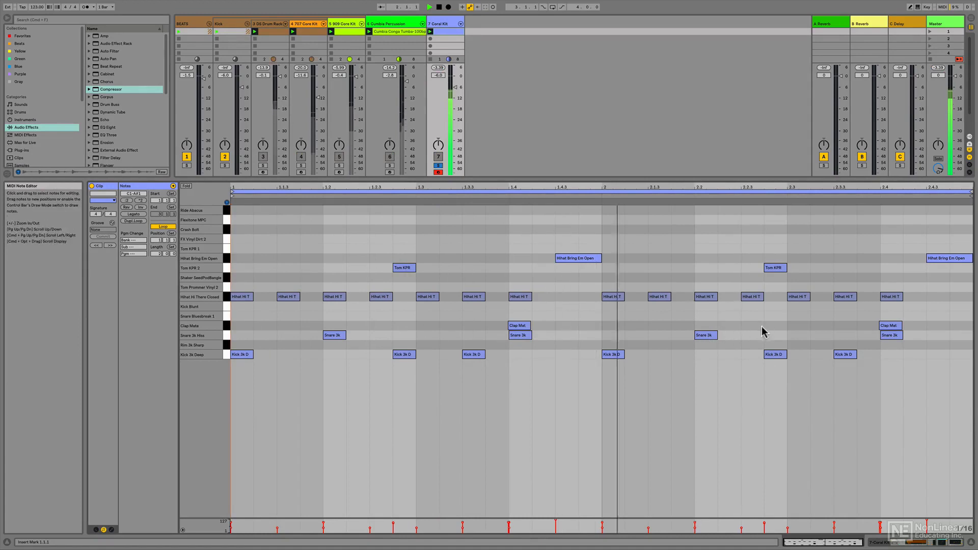
click(779, 355)
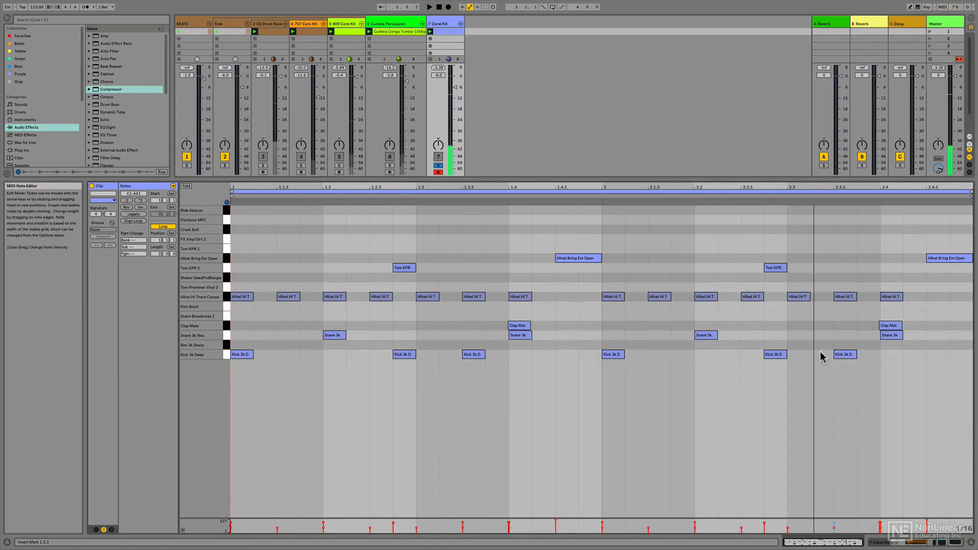
drag(841, 354, 819, 365)
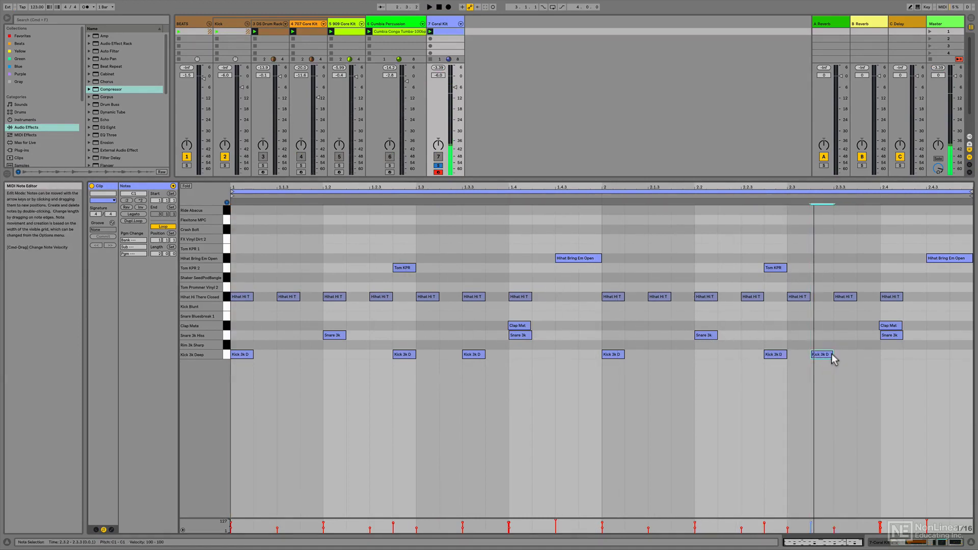
key(ctrl+d)
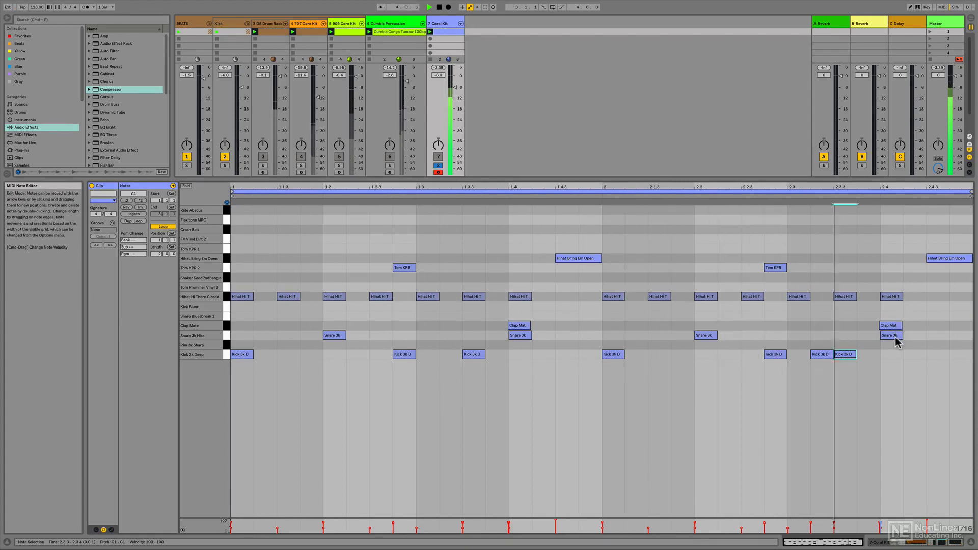
click(393, 344)
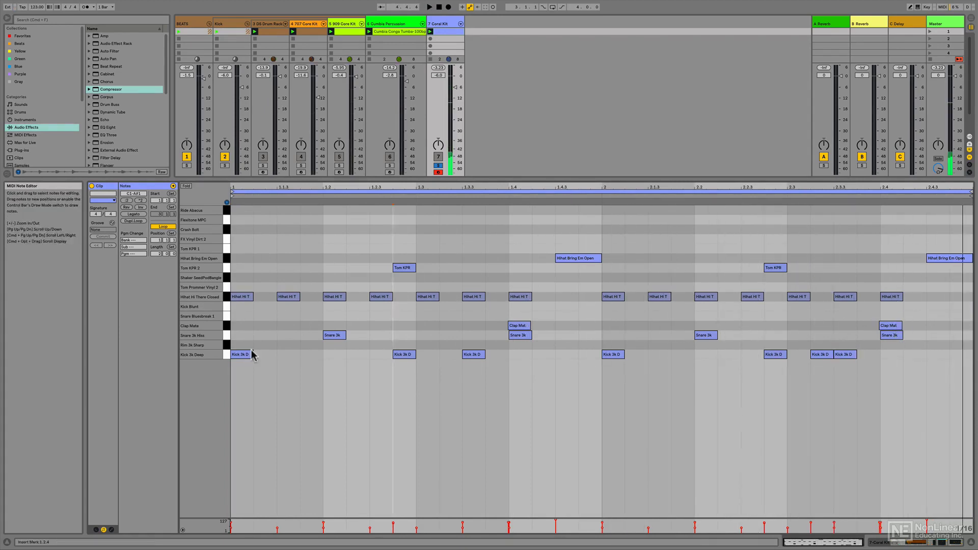
- Add a Snare Bluesbreak 1 note at the end of bar 2 and adjust its start
click(227, 316)
click(953, 318)
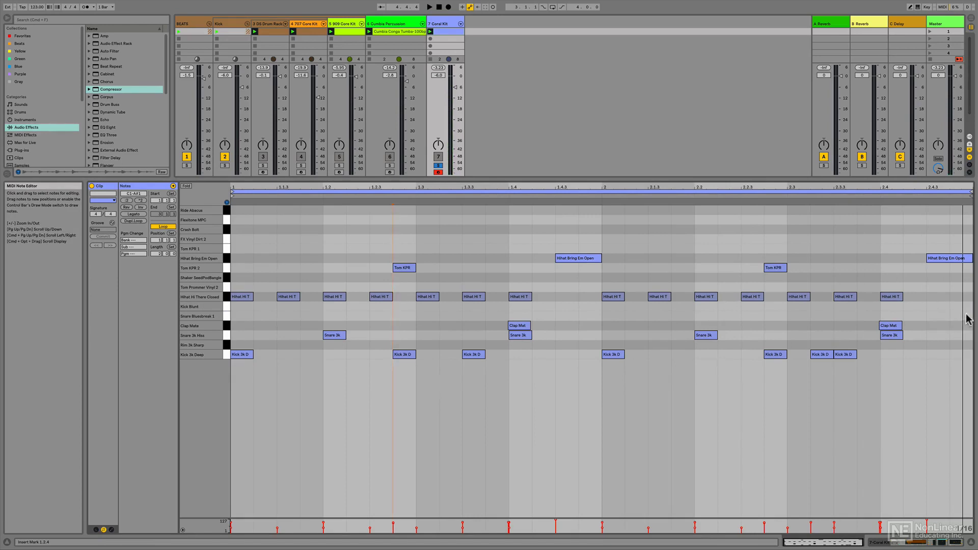
double_click(966, 315)
drag(958, 319, 935, 317)
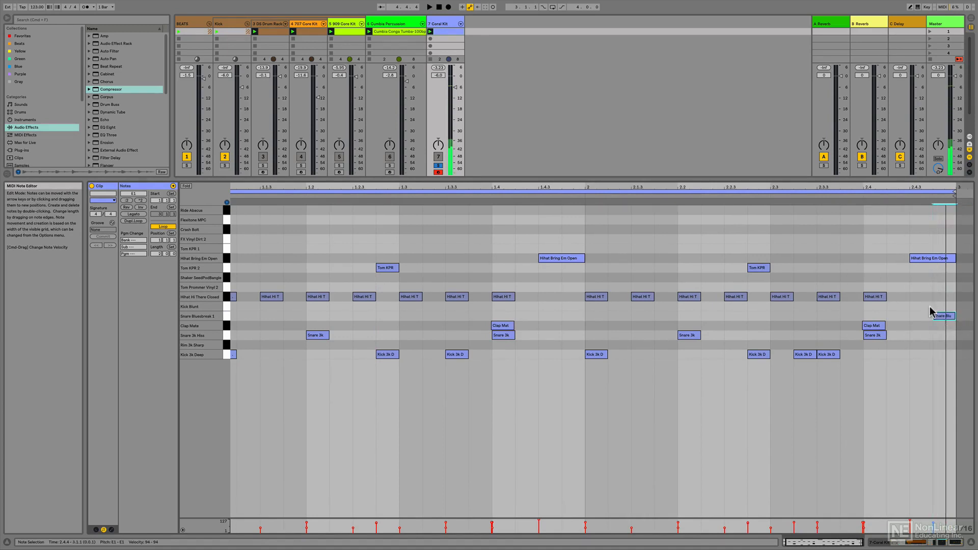
key(space)
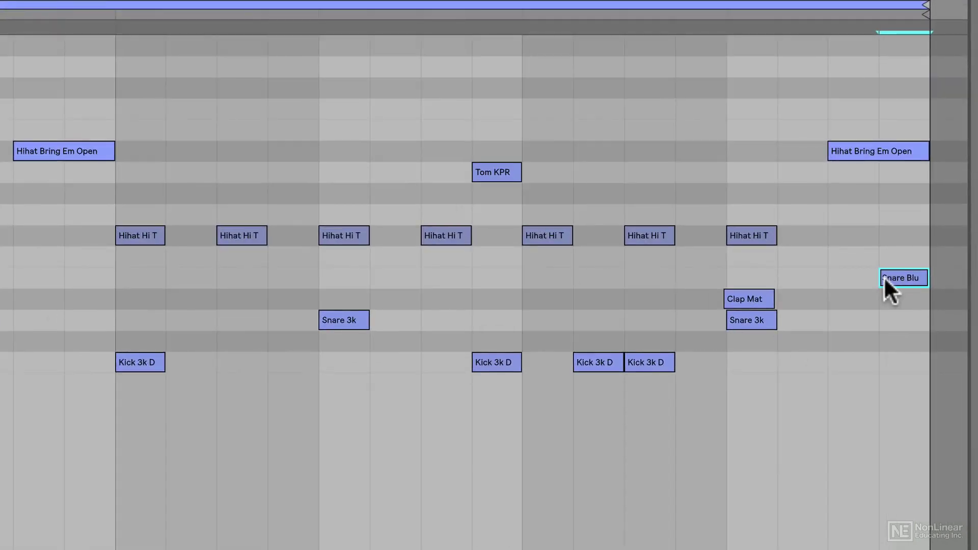
drag(889, 288, 891, 288)
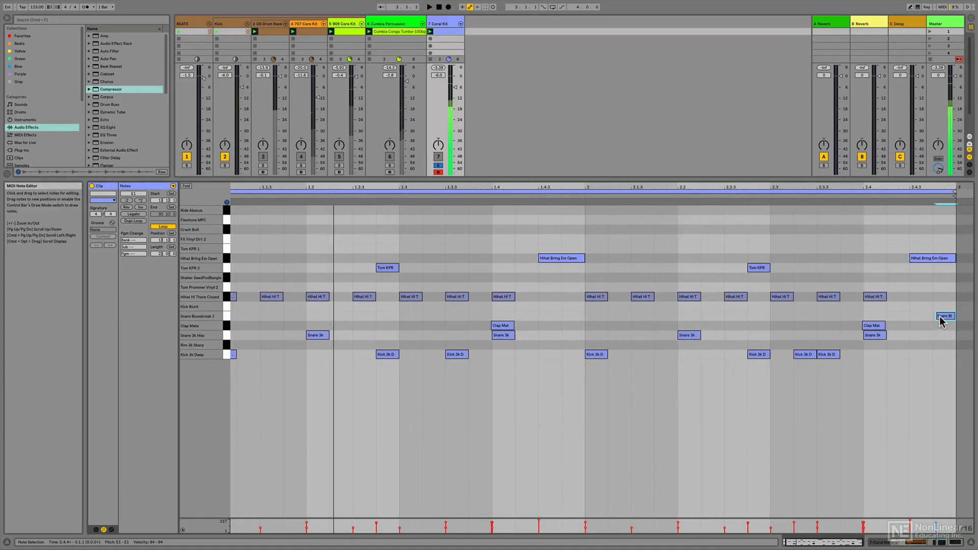
drag(940, 321, 934, 322)
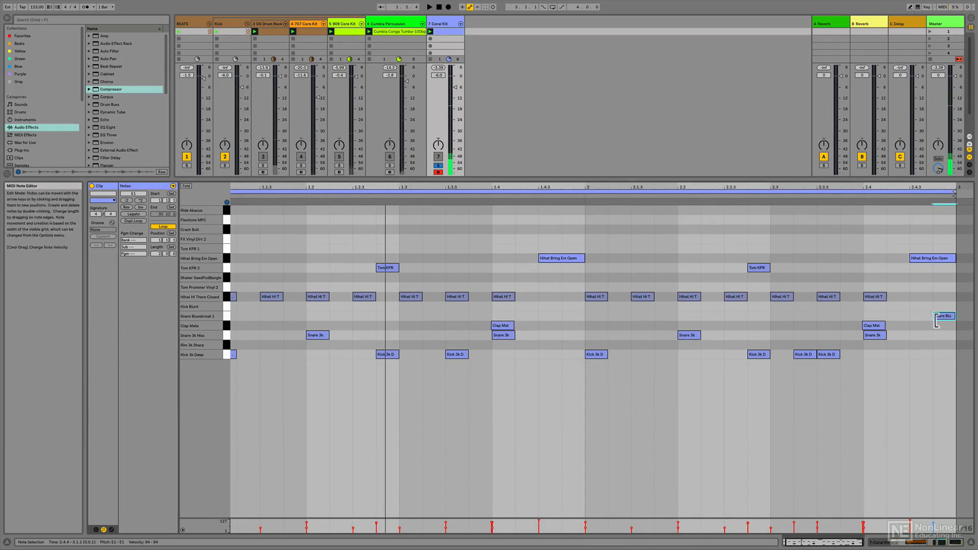